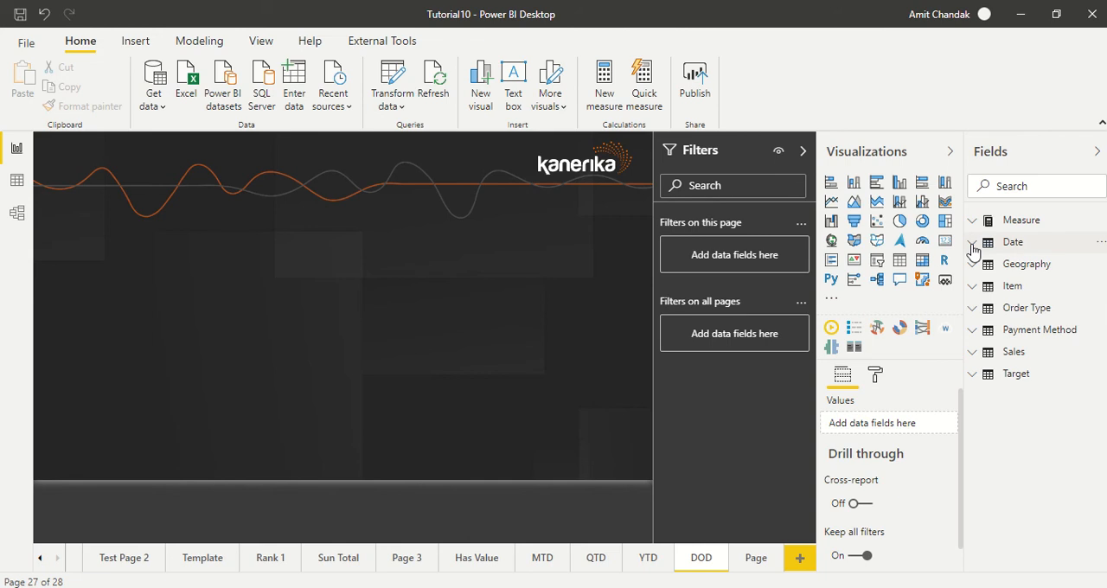
# Step: Create a table visual from the Date table's Date field and place it against the page's left edge below the header
pyautogui.click(973, 248)
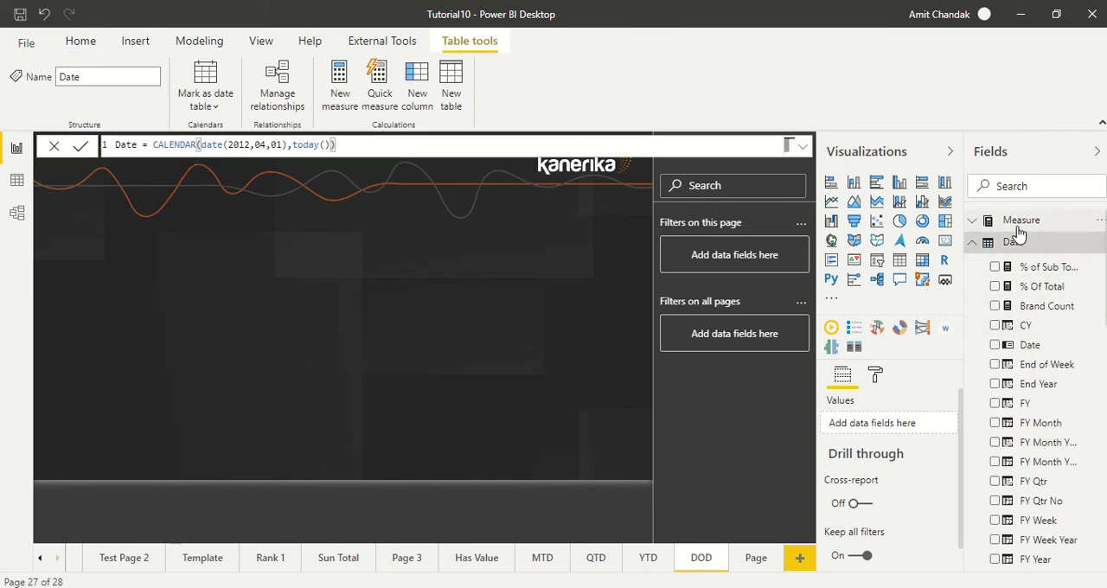
pyautogui.moveTo(1029, 347); pyautogui.dragTo(111, 227)
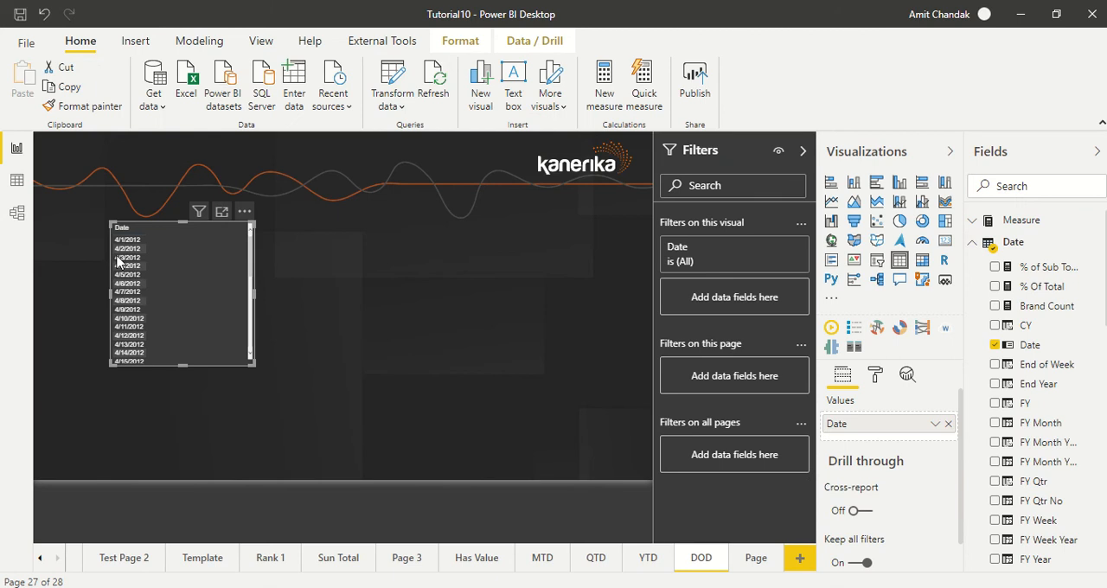
pyautogui.moveTo(140, 276); pyautogui.dragTo(128, 277)
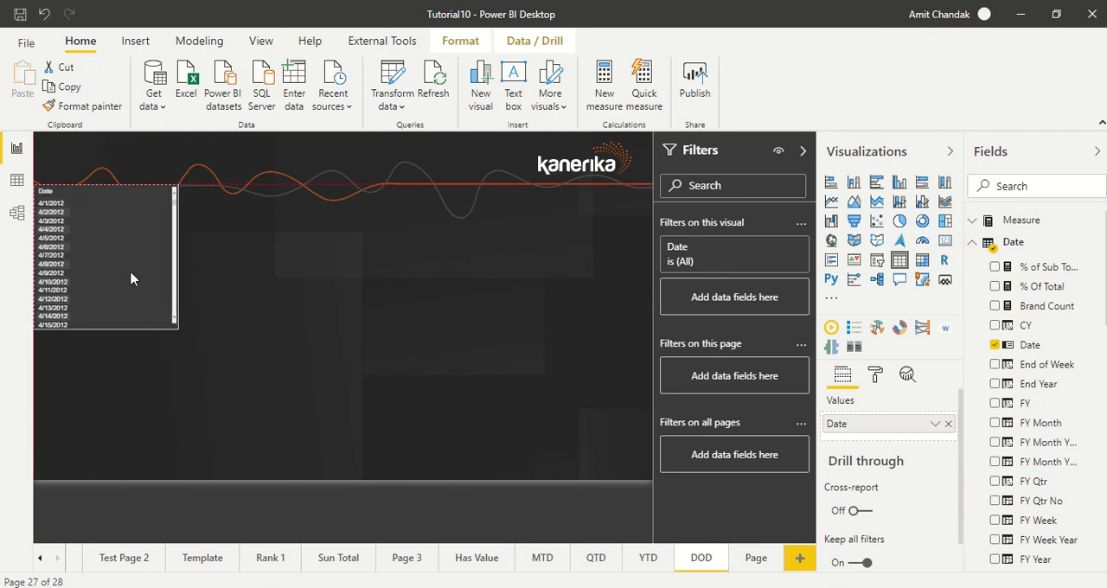
# Step: Add the Sales measure to the date table visual and enlarge it to about half the page width and down to the footer
pyautogui.click(1026, 186)
pyautogui.write('sales')
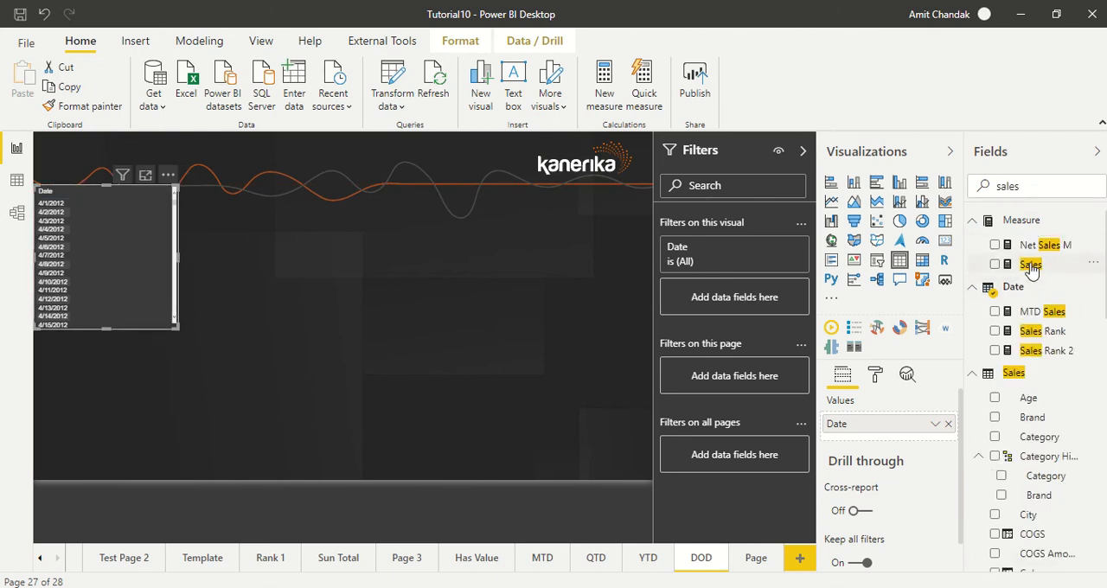
pyautogui.moveTo(1030, 264); pyautogui.dragTo(132, 221)
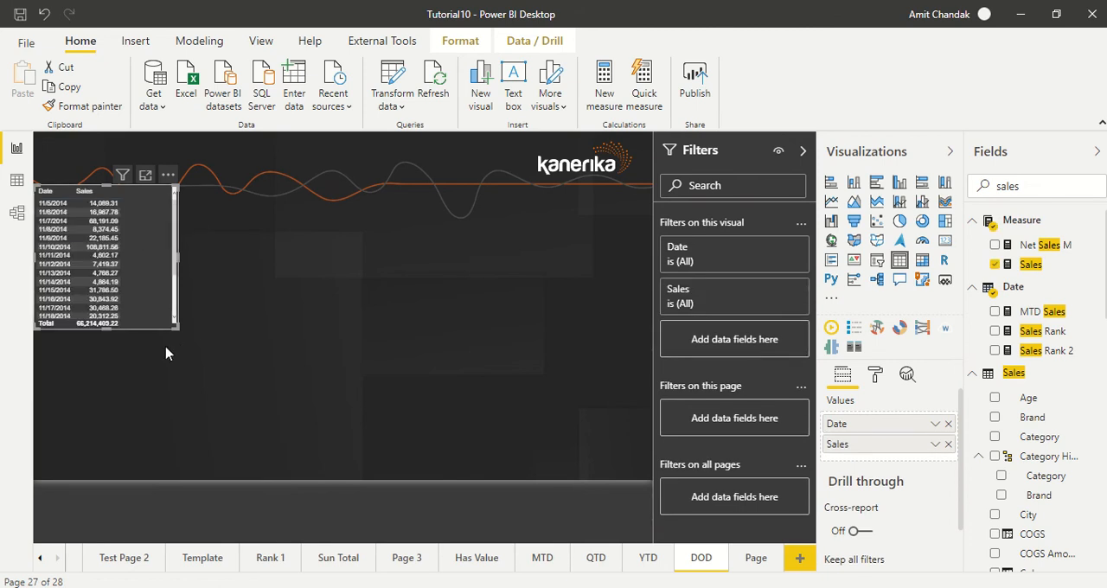
pyautogui.moveTo(178, 338); pyautogui.dragTo(260, 506)
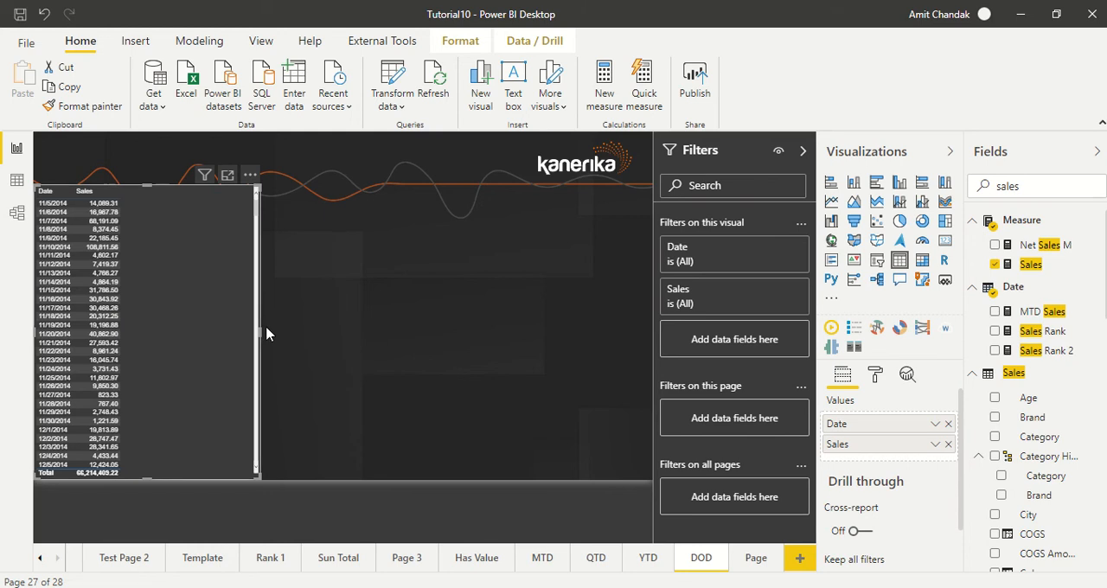
pyautogui.moveTo(269, 332); pyautogui.dragTo(330, 344)
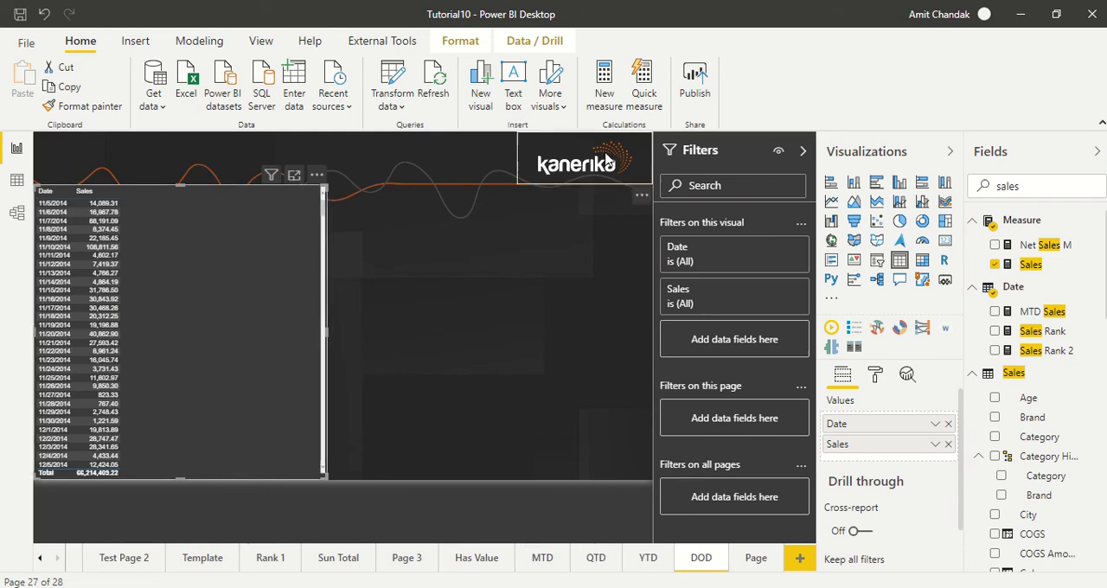
# Step: Create a new measure in the Date table named Previous Day
pyautogui.click(612, 109)
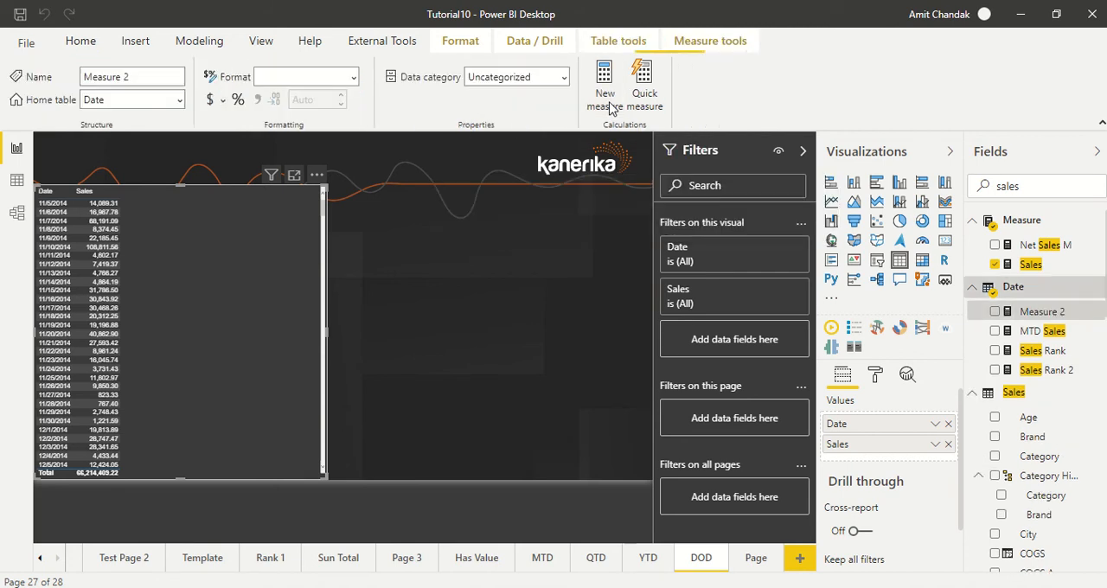
pyautogui.click(204, 147)
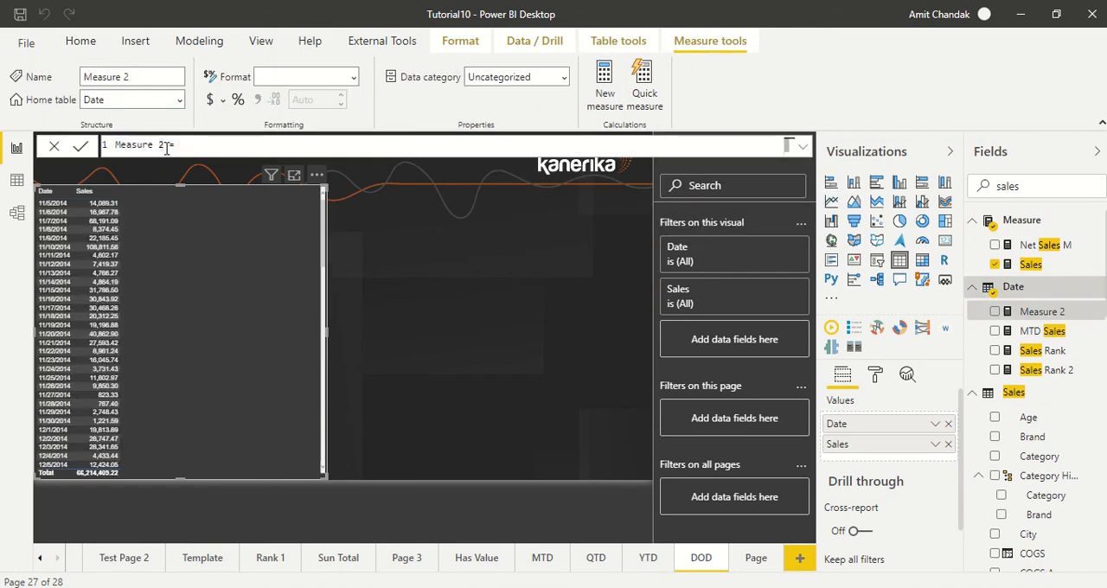
pyautogui.moveTo(164, 145); pyautogui.dragTo(79, 151)
pyautogui.write('Pre')
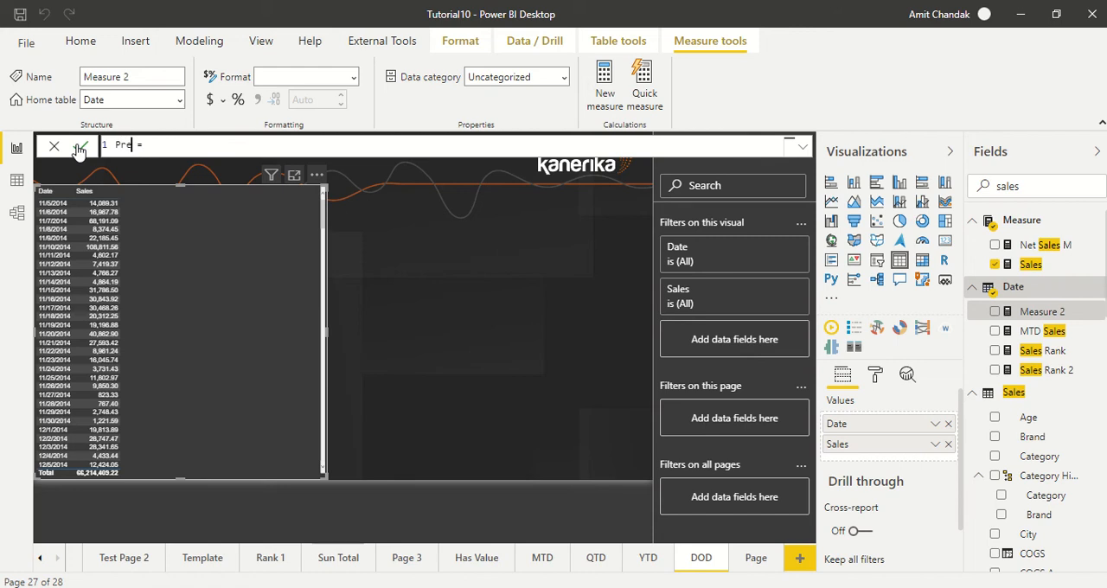
pyautogui.write('vious Day = CALCULATE(')
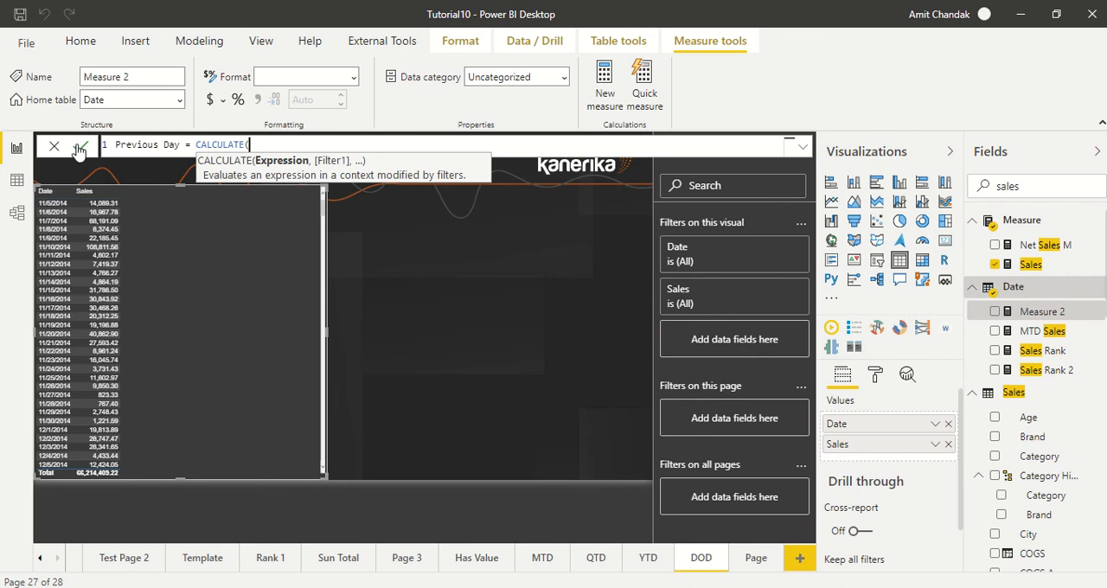
pyautogui.write('[Sales]')
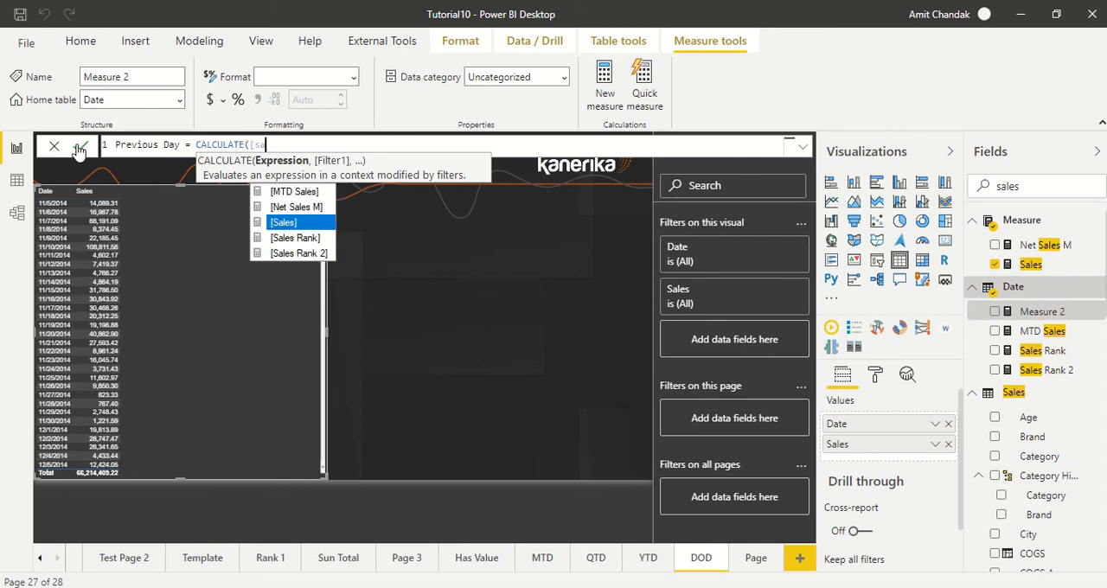
pyautogui.write(', pre')
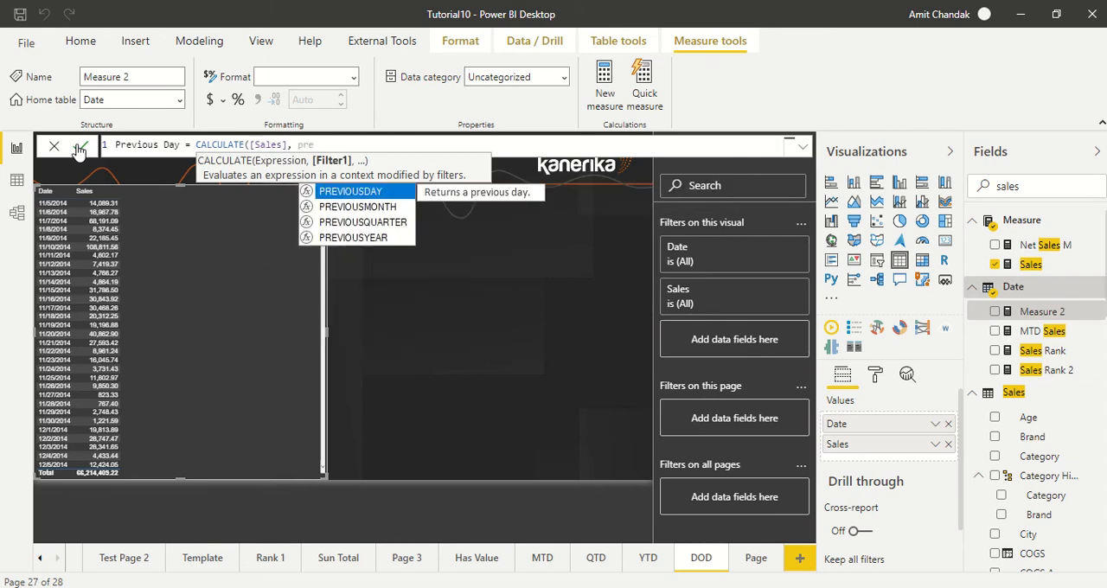
# Step: Define Previous Day as CALCULATE([Sales], PREVIOUSDAY('Date'[Date])) and add it to the table visual
pyautogui.press('Tab')
pyautogui.write('(')
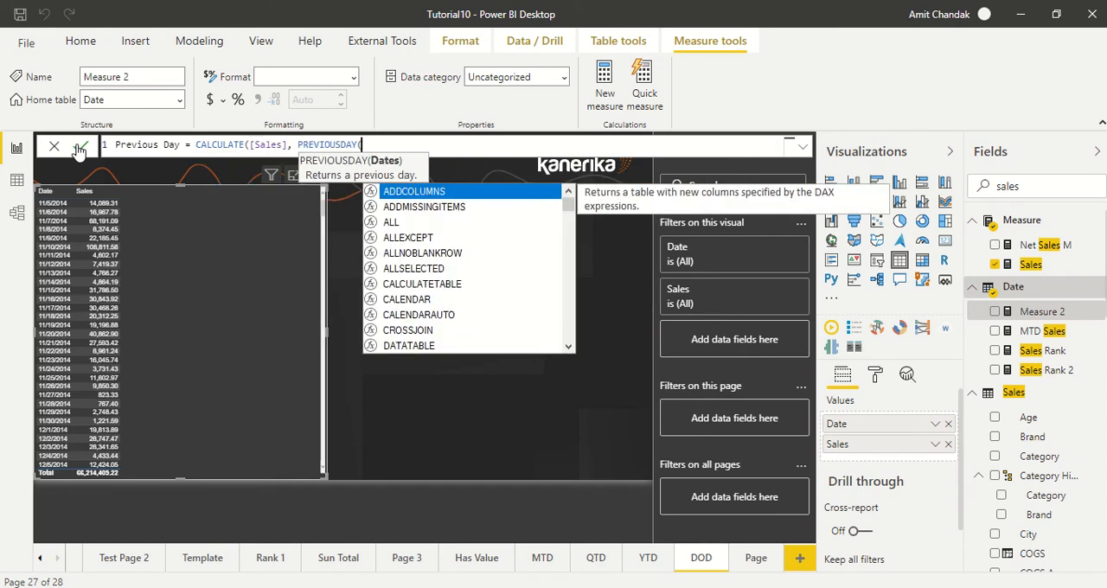
pyautogui.write('date')
pyautogui.press('Down')
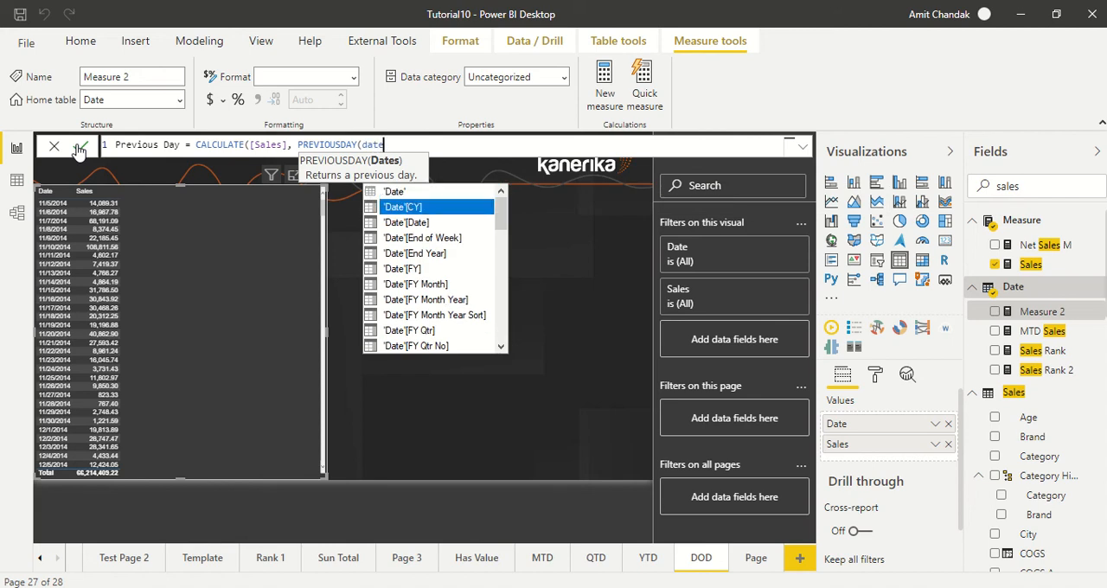
pyautogui.press('Down')
pyautogui.press('Tab')
pyautogui.write(')')
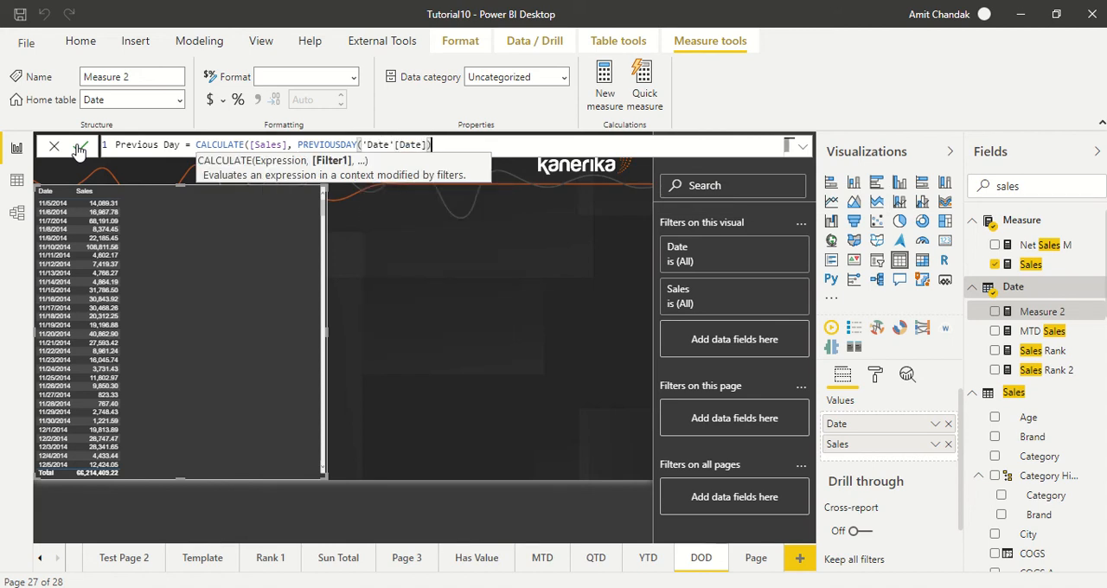
pyautogui.click(79, 147)
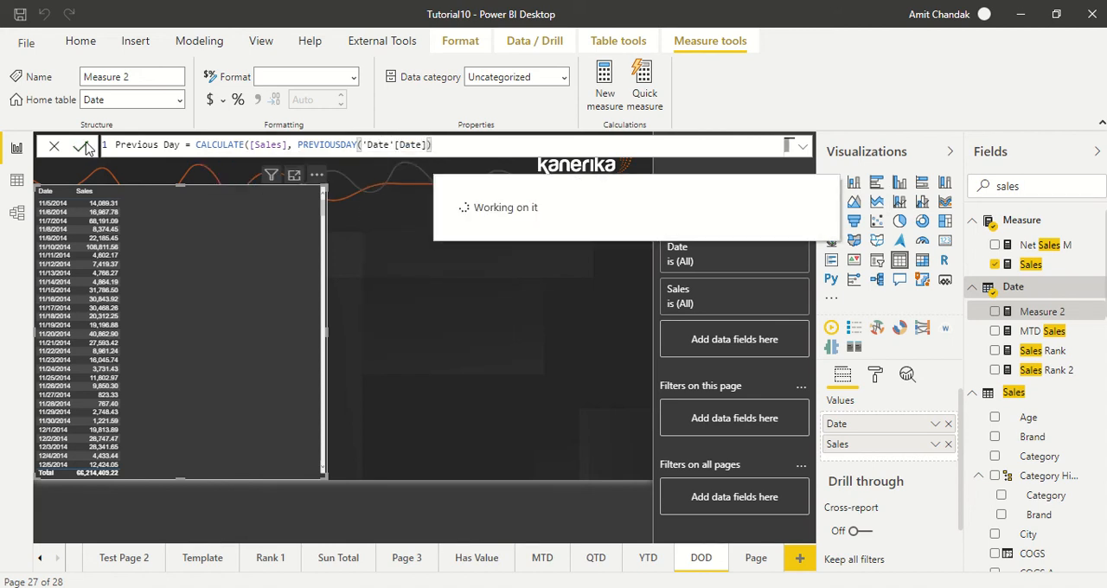
pyautogui.moveTo(1042, 331); pyautogui.dragTo(212, 207)
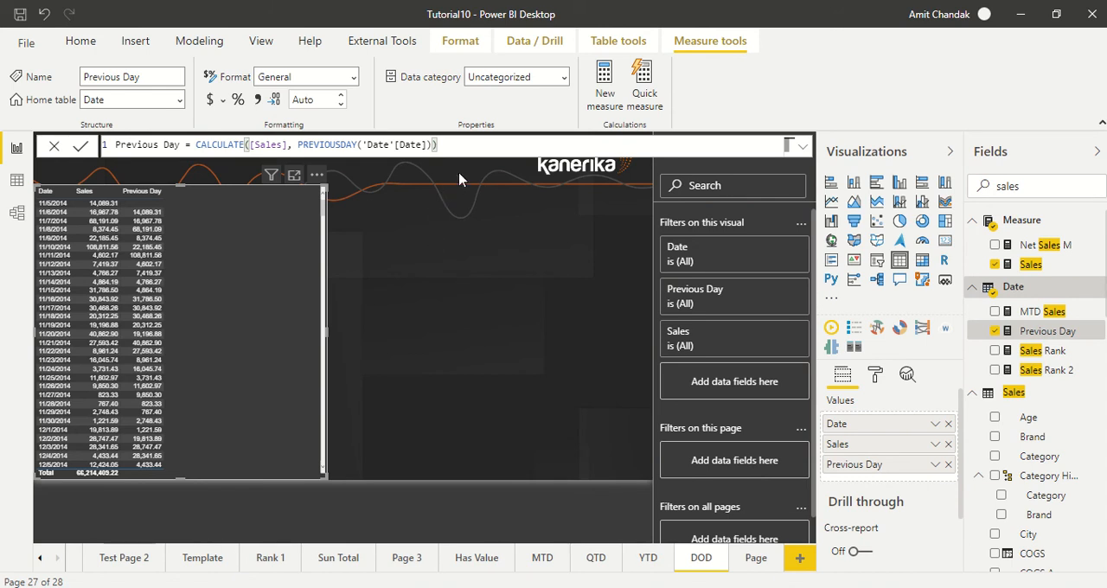
# Step: Create another new measure in the Date table named Nest Day
pyautogui.click(610, 105)
pyautogui.click(159, 145)
pyautogui.moveTo(159, 145); pyautogui.dragTo(76, 154)
pyautogui.write('M')
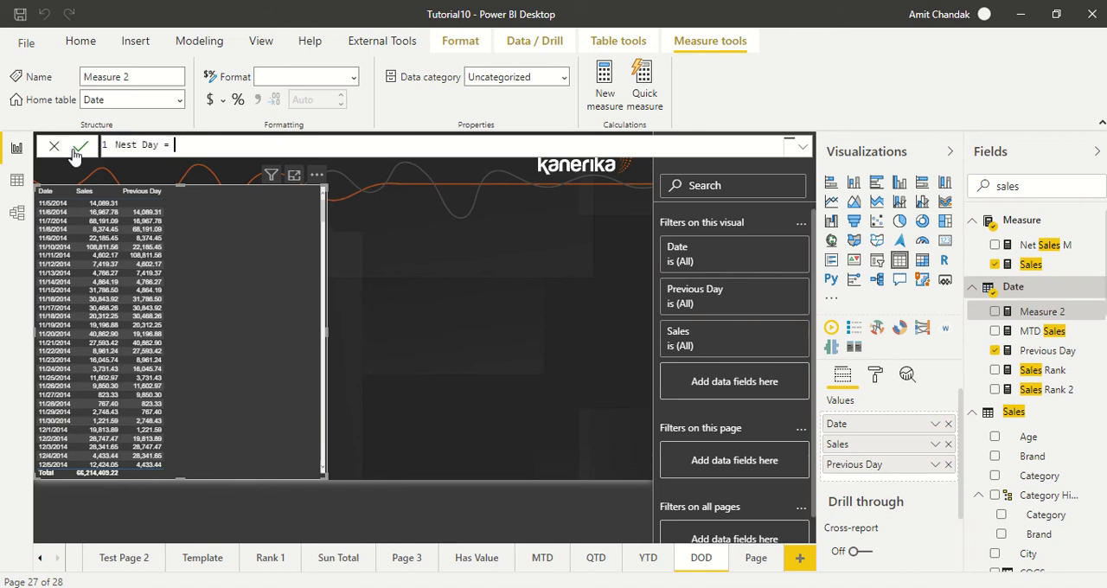
pyautogui.write('CALCULATE(')
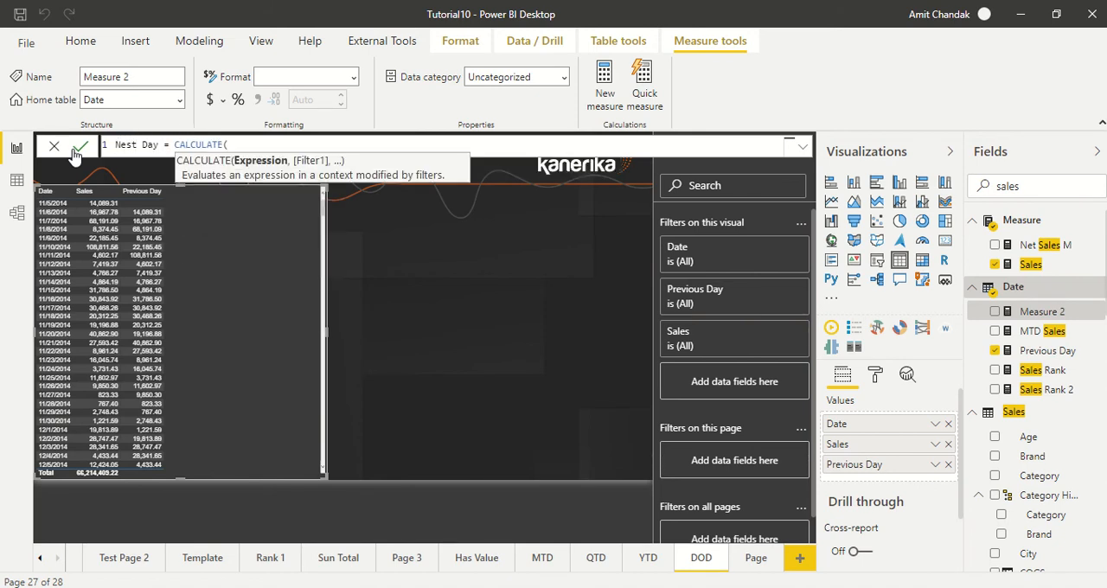
pyautogui.write('[Sales], next')
# Step: Define the Nest Day measure as CALCULATE([Sales], NEXTDAY('Date'[Date]))
pyautogui.press('Tab')
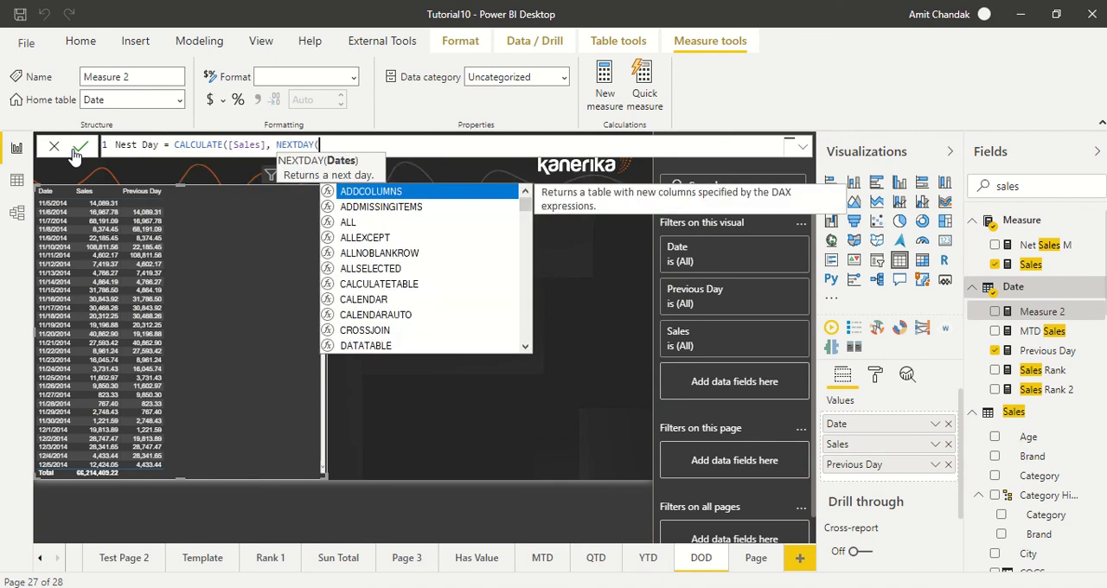
pyautogui.write('dat')
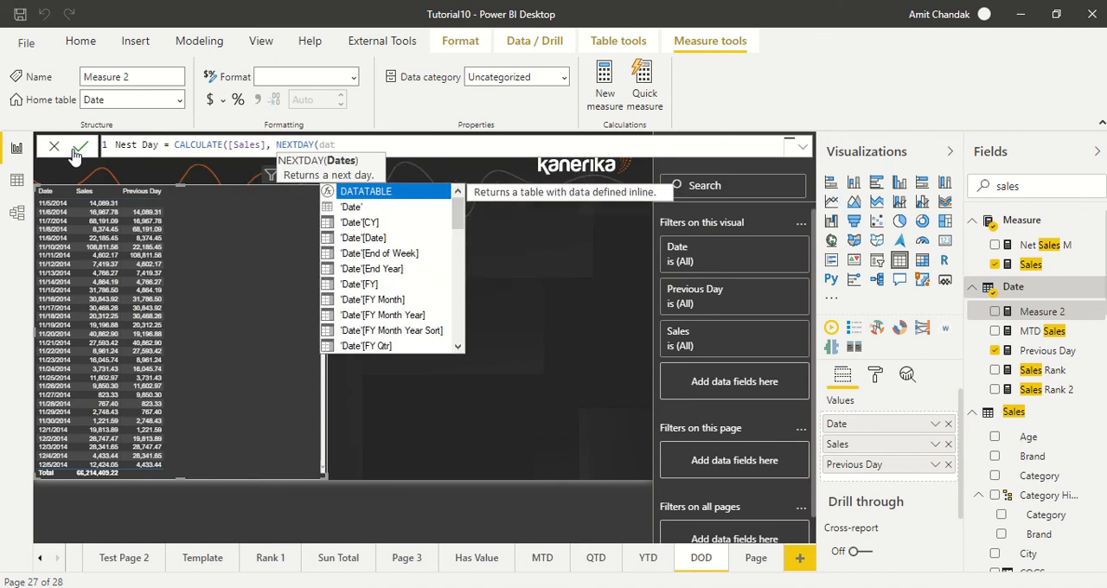
pyautogui.press('Down')
pyautogui.press('Down')
pyautogui.press('Tab')
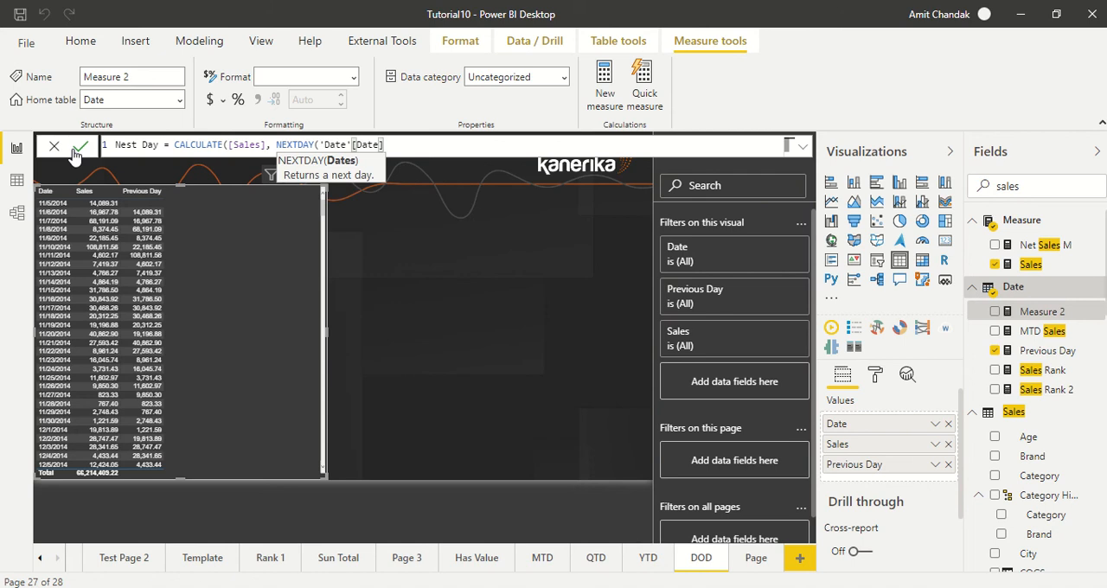
pyautogui.write(')')
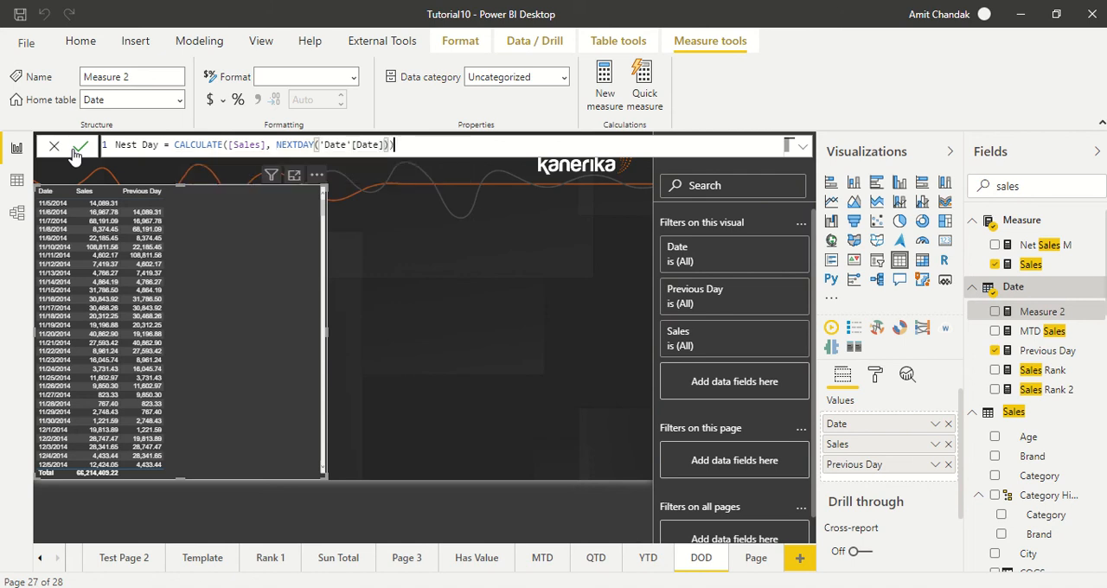
pyautogui.write(')')
pyautogui.click(77, 148)
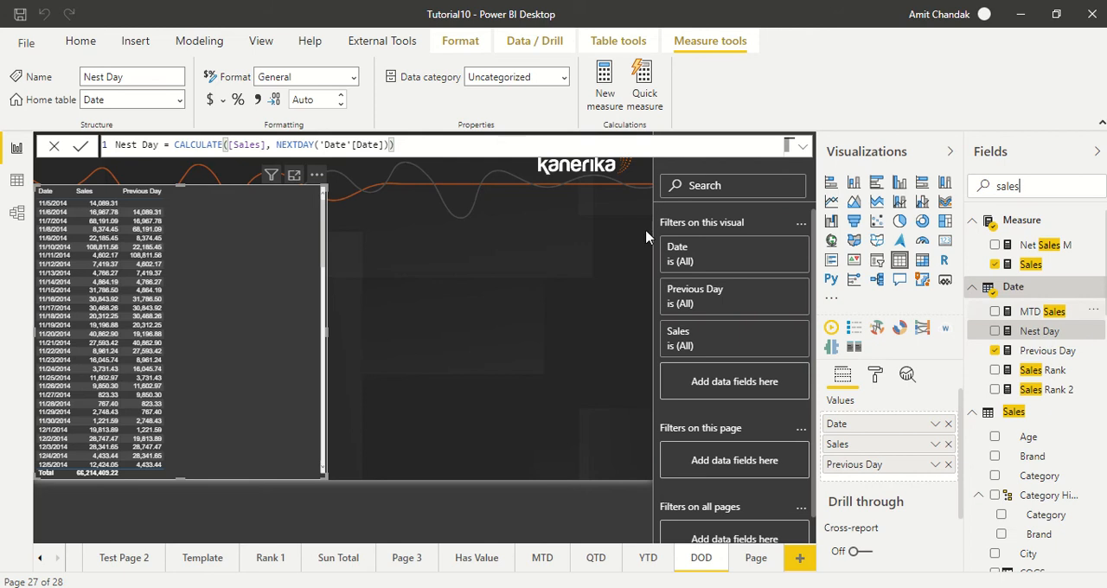
# Step: Correct the Nest Day measure's name to Next Day
pyautogui.click(129, 145)
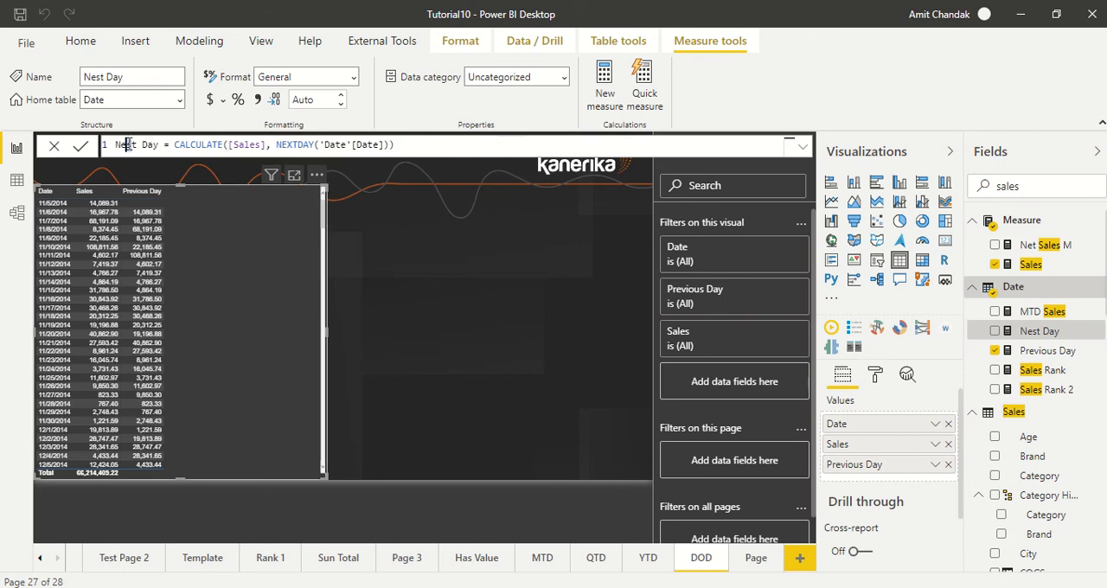
pyautogui.press('BackSpace')
pyautogui.write('x')
pyautogui.press('Return')
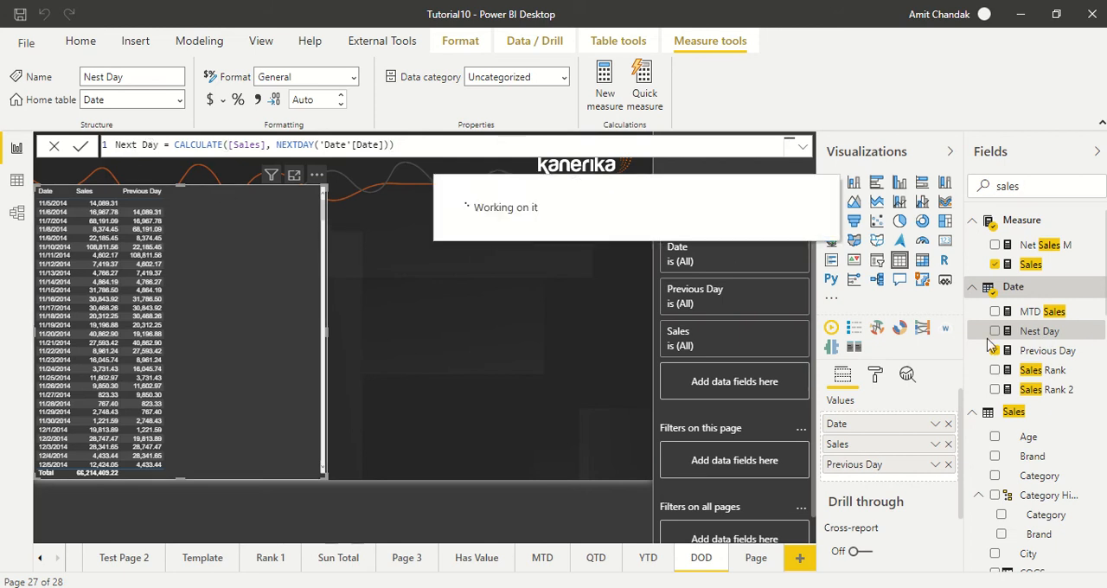
# Step: Add the Next Day measure to the table visual and widen the visual slightly
pyautogui.moveTo(1042, 337); pyautogui.dragTo(244, 227)
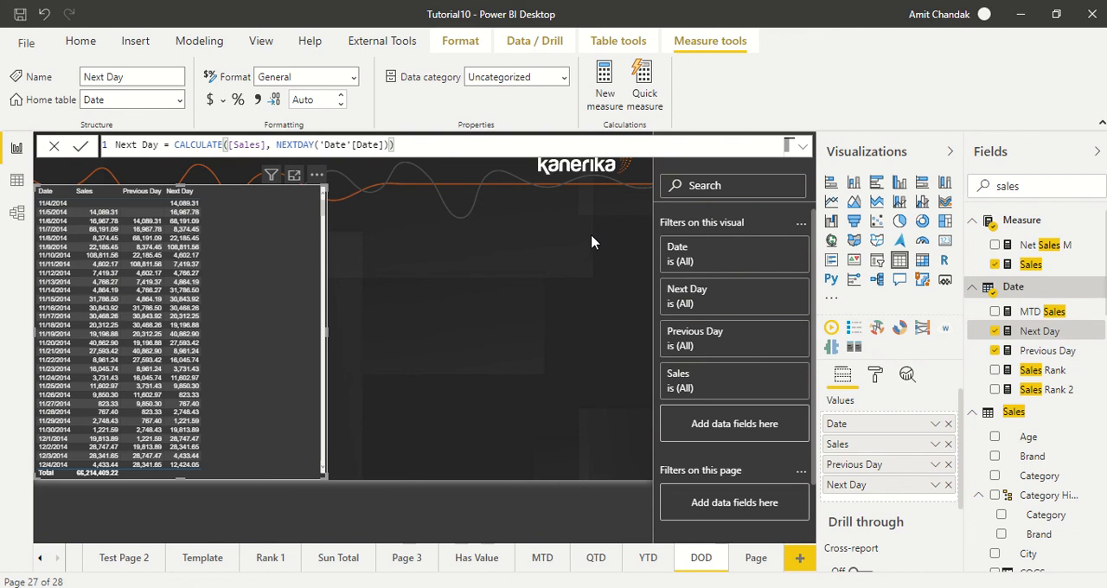
pyautogui.moveTo(326, 328); pyautogui.dragTo(372, 331)
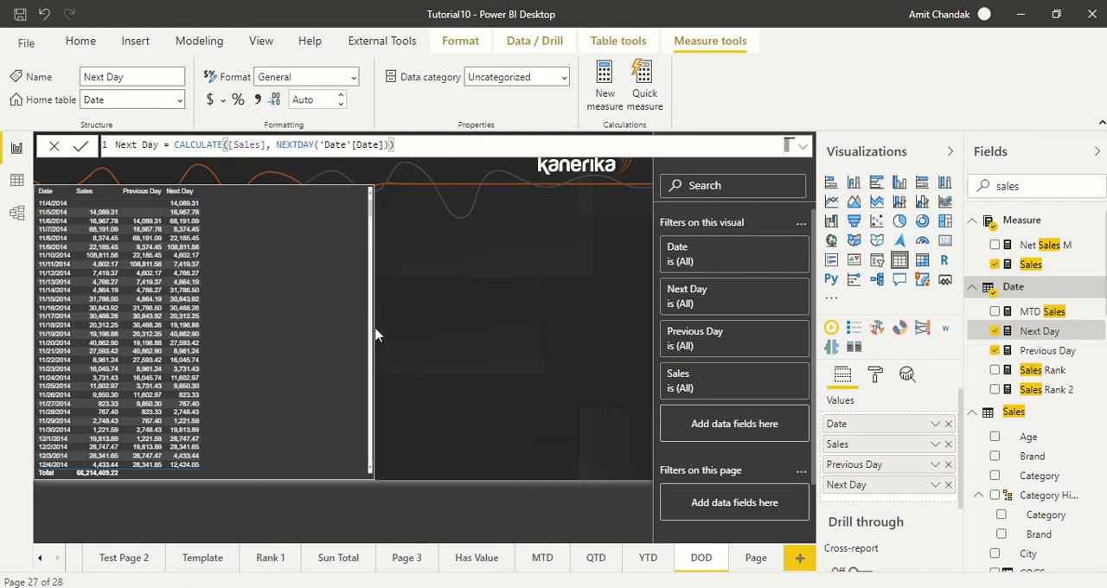
# Step: Create a third new measure in the Date table named Day Behind
pyautogui.click(610, 102)
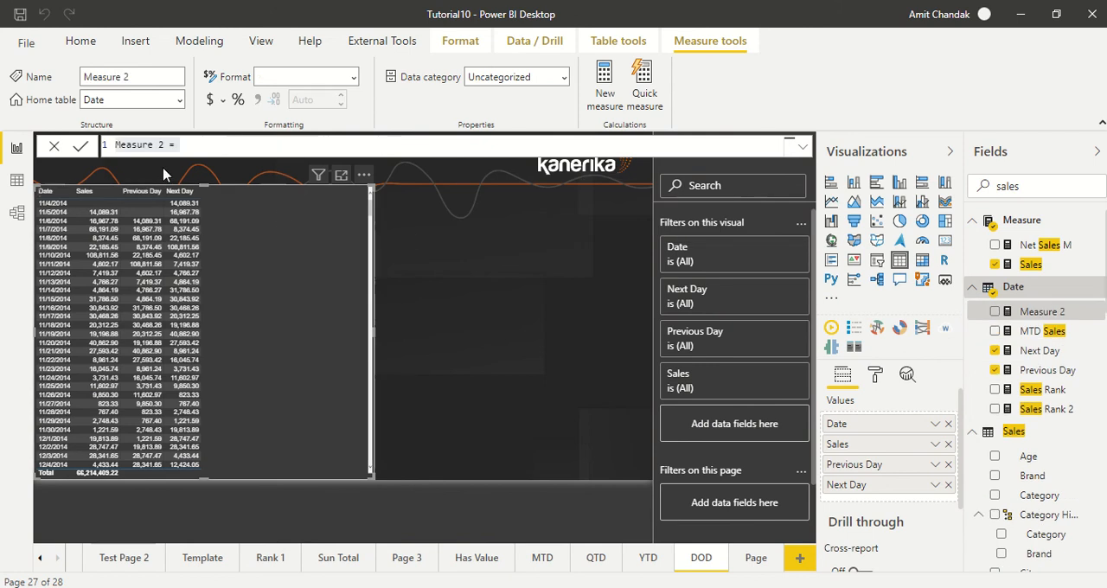
pyautogui.click(149, 145)
pyautogui.hotkey('shift', 'Home')
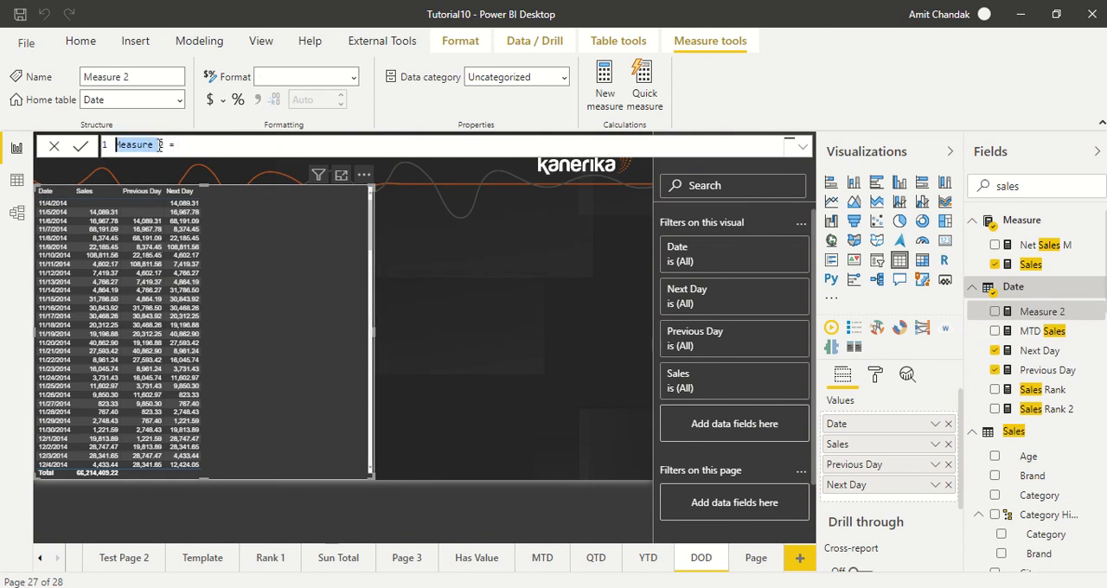
pyautogui.moveTo(167, 147); pyautogui.dragTo(109, 149)
pyautogui.write('D')
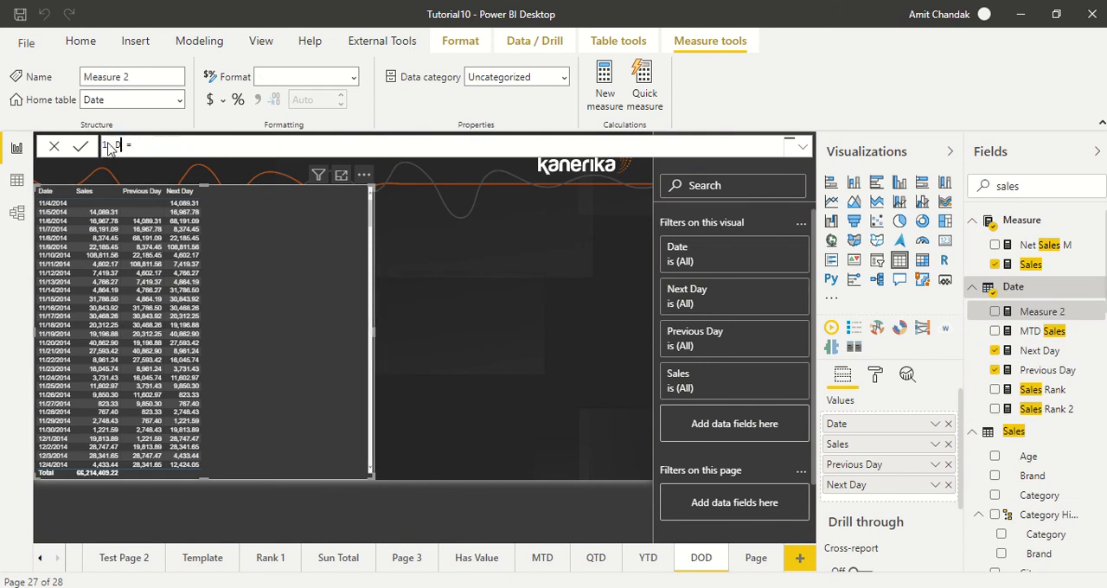
pyautogui.write('ay S')
pyautogui.write('cal')
# Step: Start the Day Behind formula with CALCULATE([Sales], and a DATEADD function as its filter
pyautogui.press('Tab')
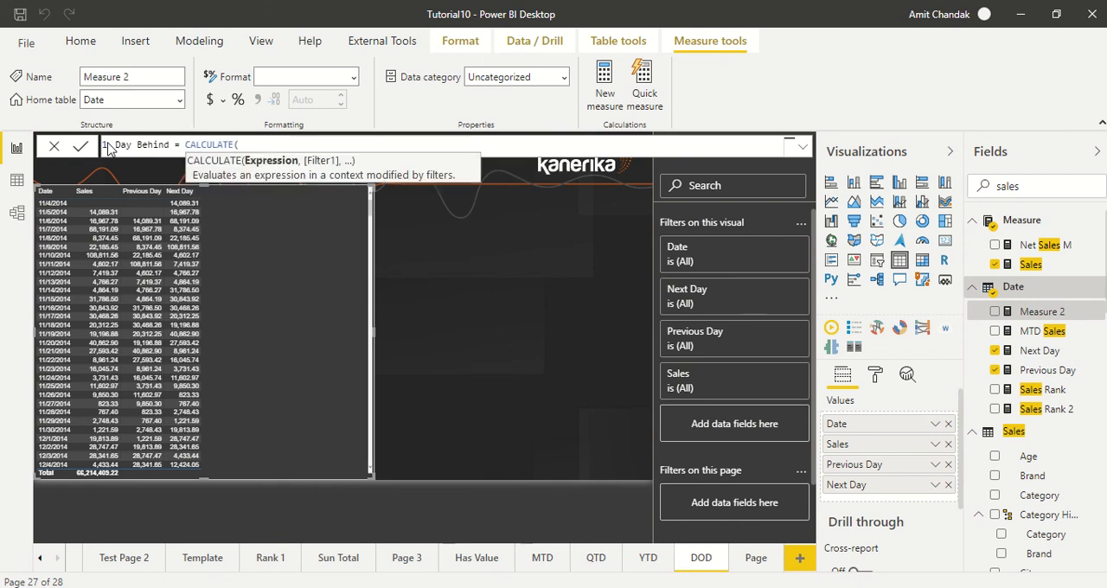
pyautogui.write('[sa')
pyautogui.press('Tab')
pyautogui.write(', add')
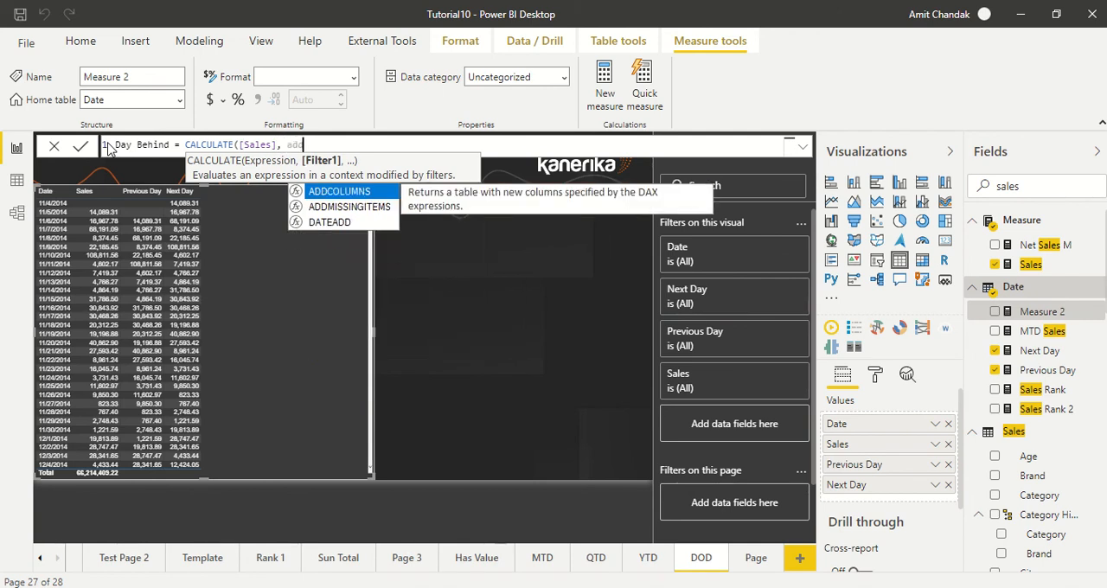
pyautogui.press('Down')
pyautogui.press('Down')
pyautogui.press('Tab')
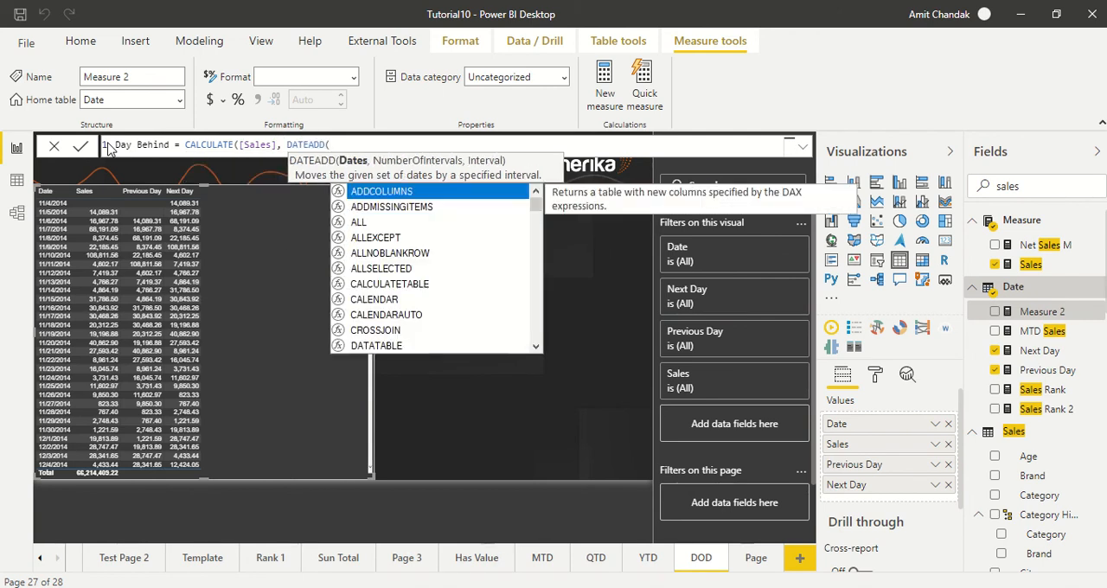
pyautogui.press('Escape')
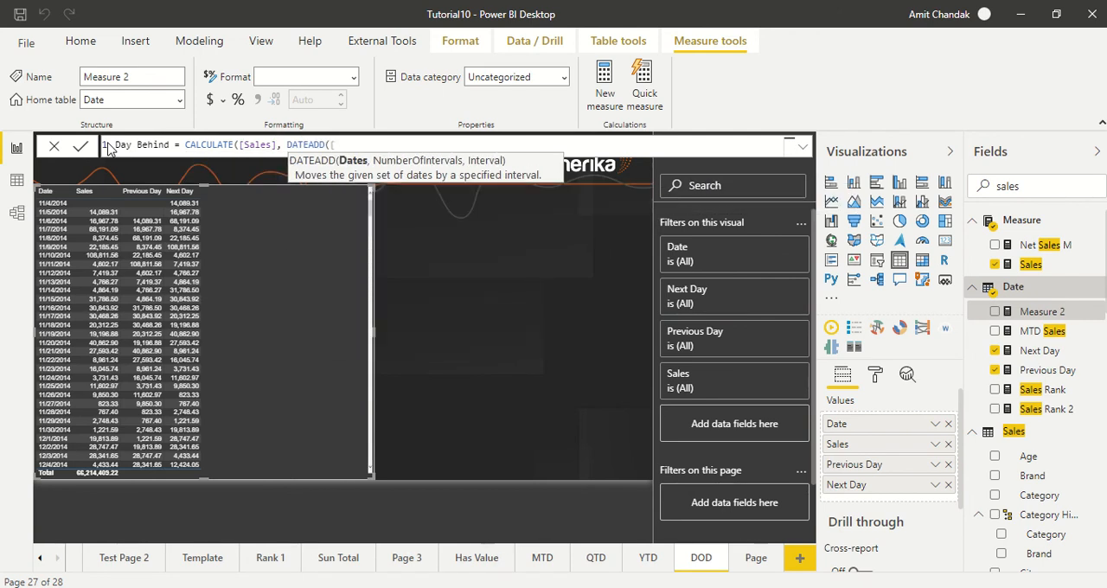
# Step: Complete the Day Behind measure's DATEADD with 'Date'[Date], -1 and day as arguments, and commit the formula
pyautogui.write('da')
pyautogui.press('Down')
pyautogui.press('Down')
pyautogui.press('Down')
pyautogui.press('Down')
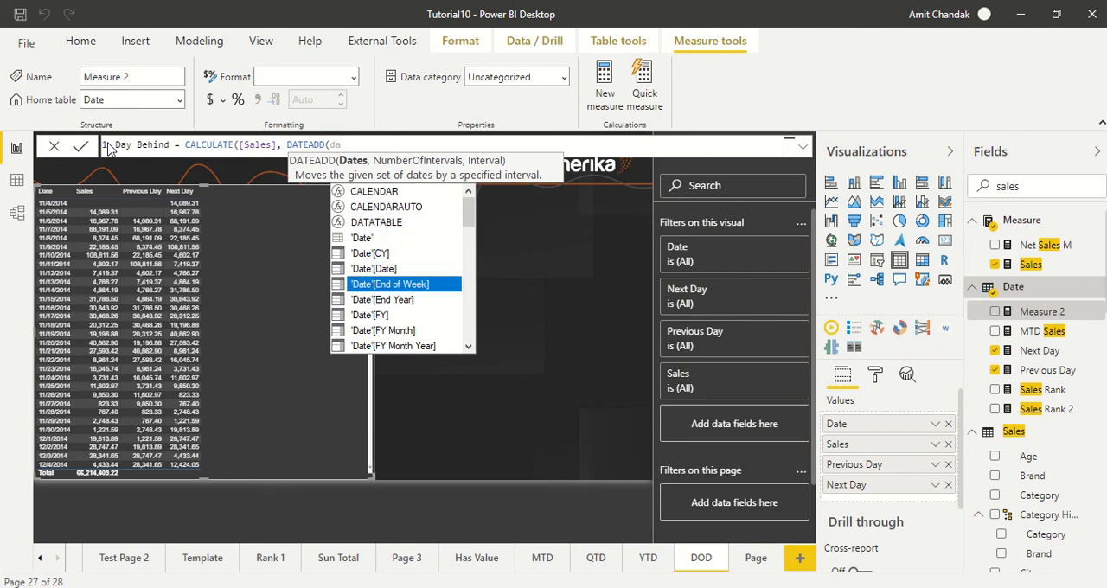
pyautogui.press('Down')
pyautogui.press('Up')
pyautogui.press('Up')
pyautogui.press('Tab')
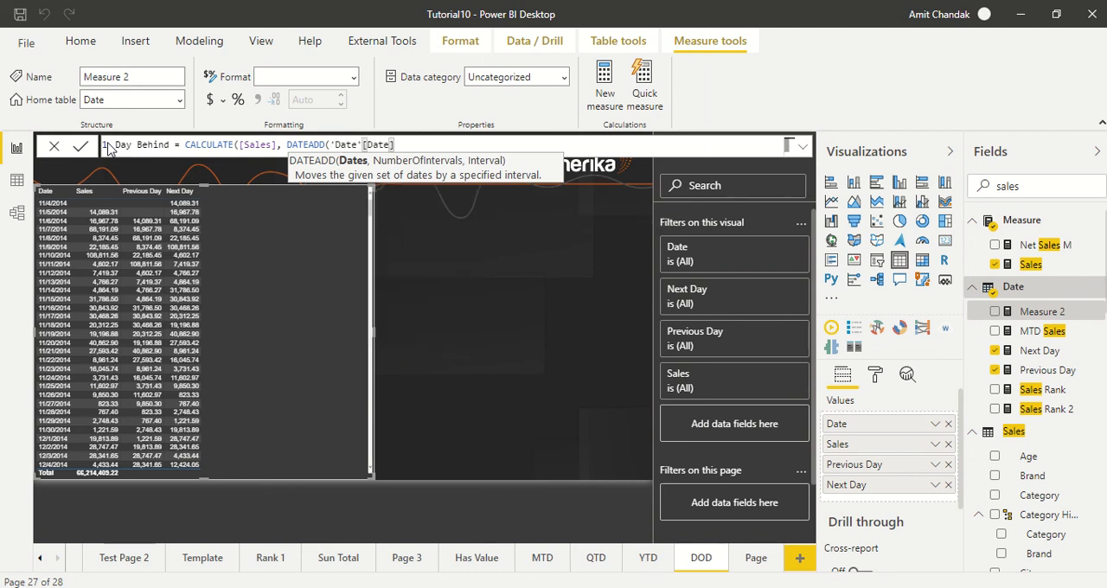
pyautogui.write(',-1')
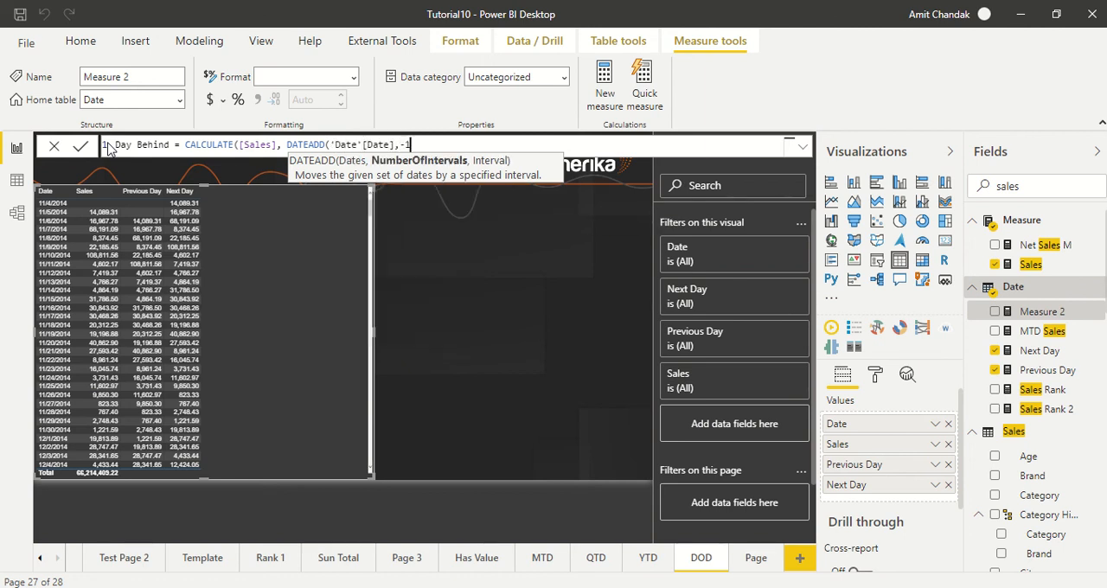
pyautogui.write(',day')
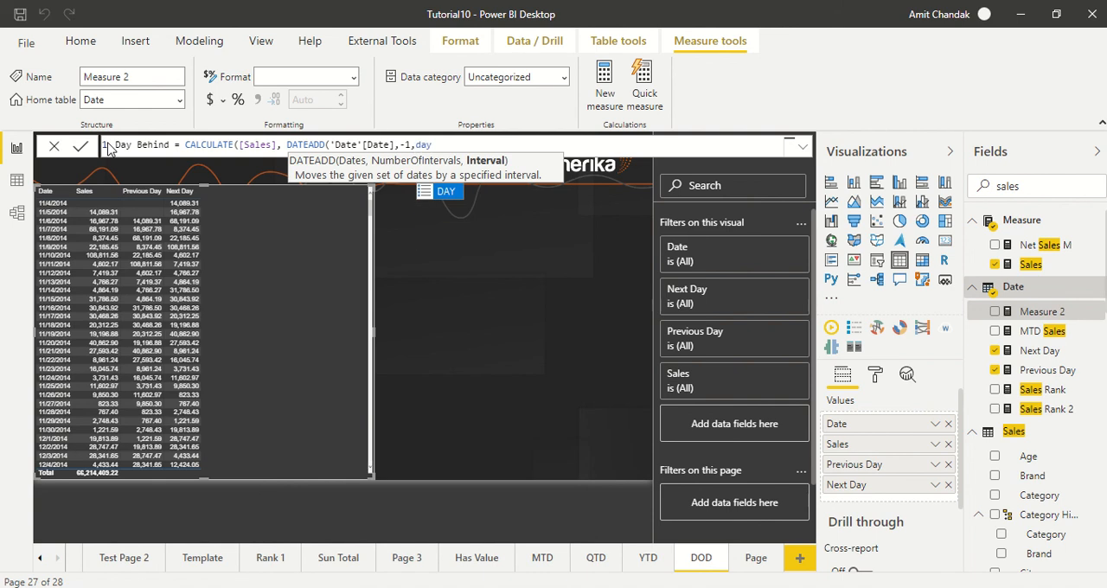
pyautogui.write('))')
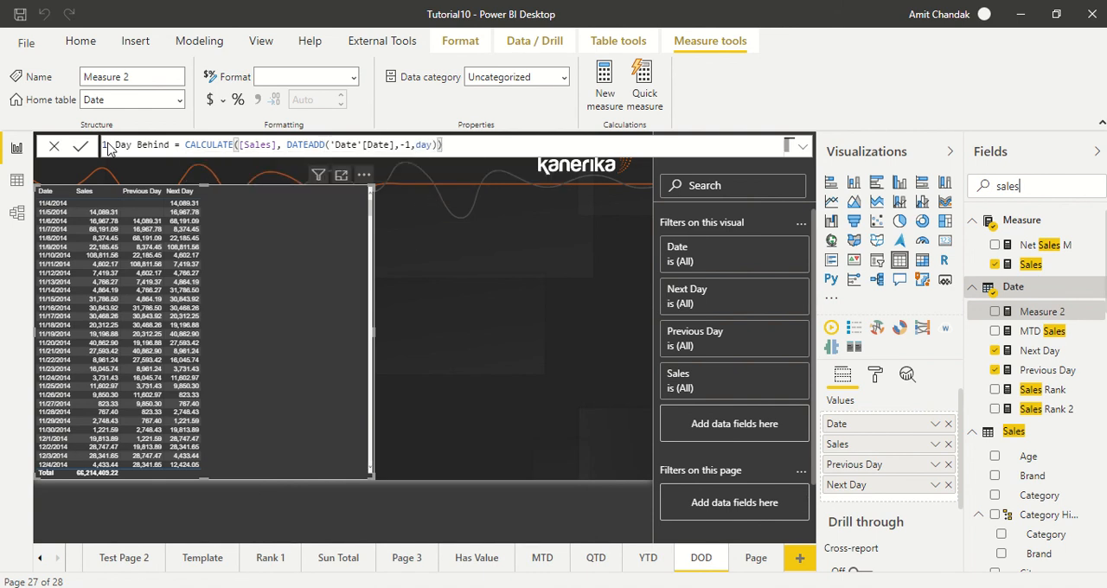
pyautogui.press('Return')
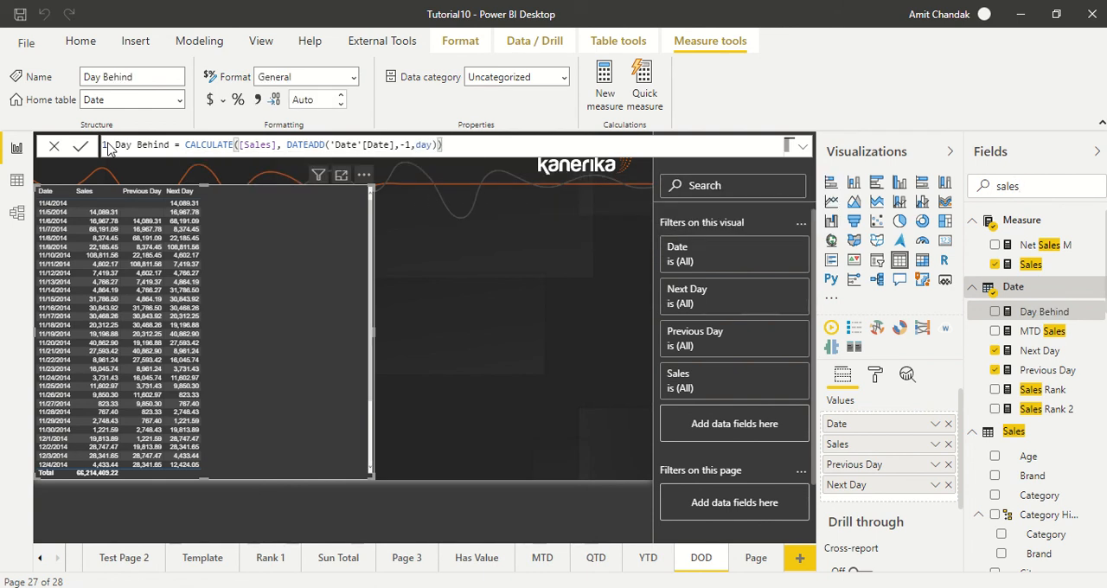
# Step: Add the Day Behind measure to the table visual and place it between Previous Day and Next Day
pyautogui.moveTo(1048, 313); pyautogui.dragTo(289, 213)
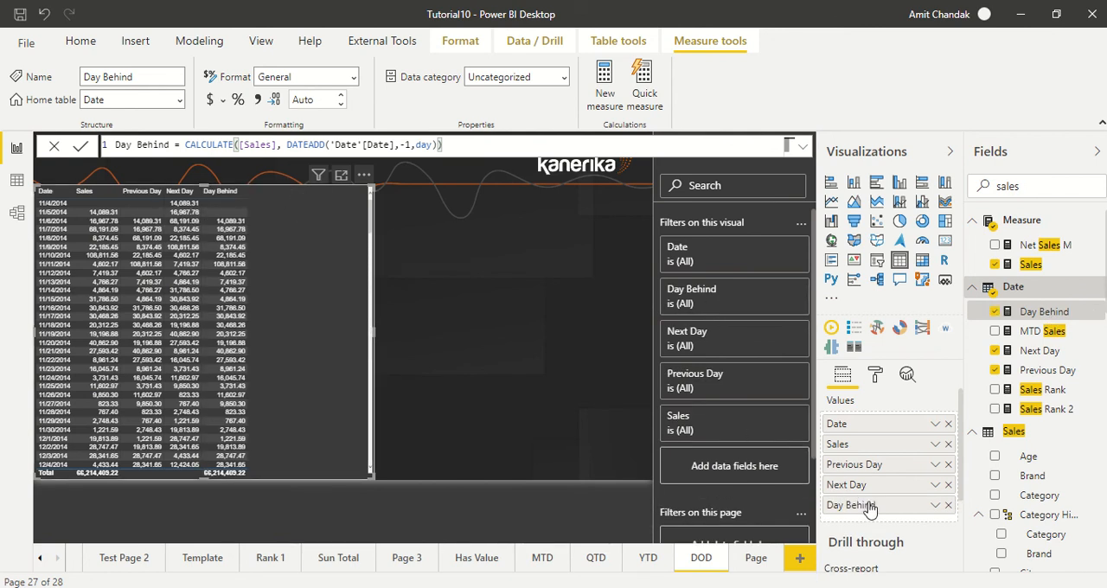
pyautogui.moveTo(867, 506); pyautogui.dragTo(869, 486)
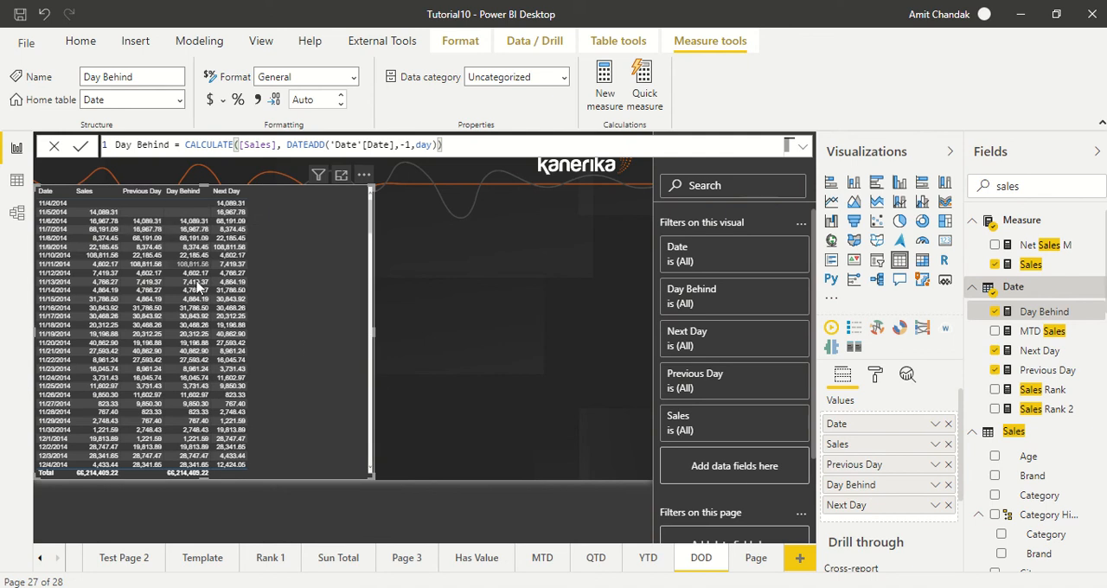
# Step: Create a new measure in the Date table named Day Ahead, starting its formula with CALCULATE([Sales], DATEADD(
pyautogui.click(602, 95)
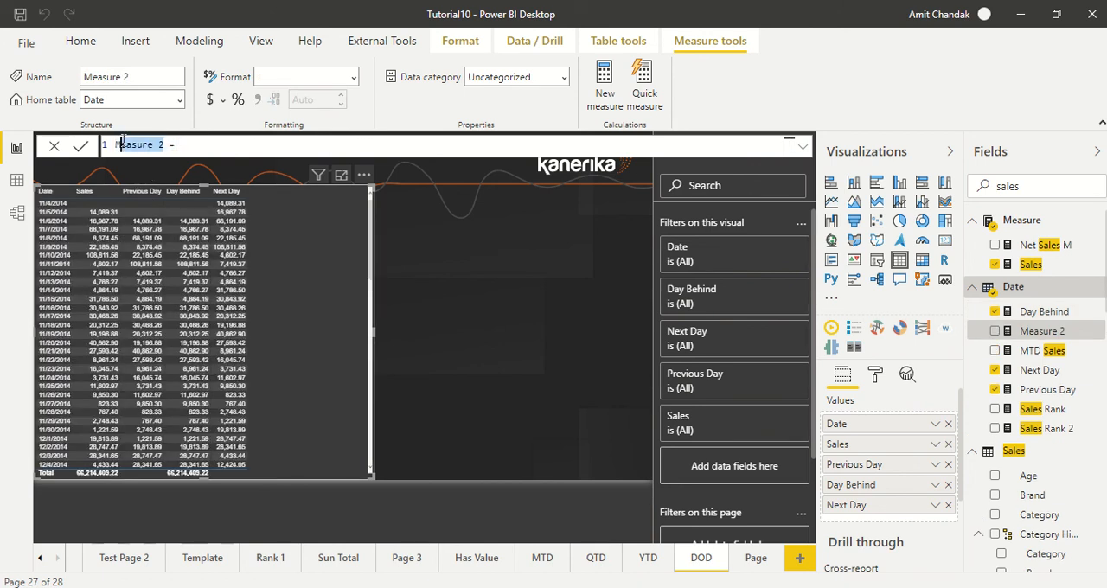
pyautogui.write('Day Ahead')
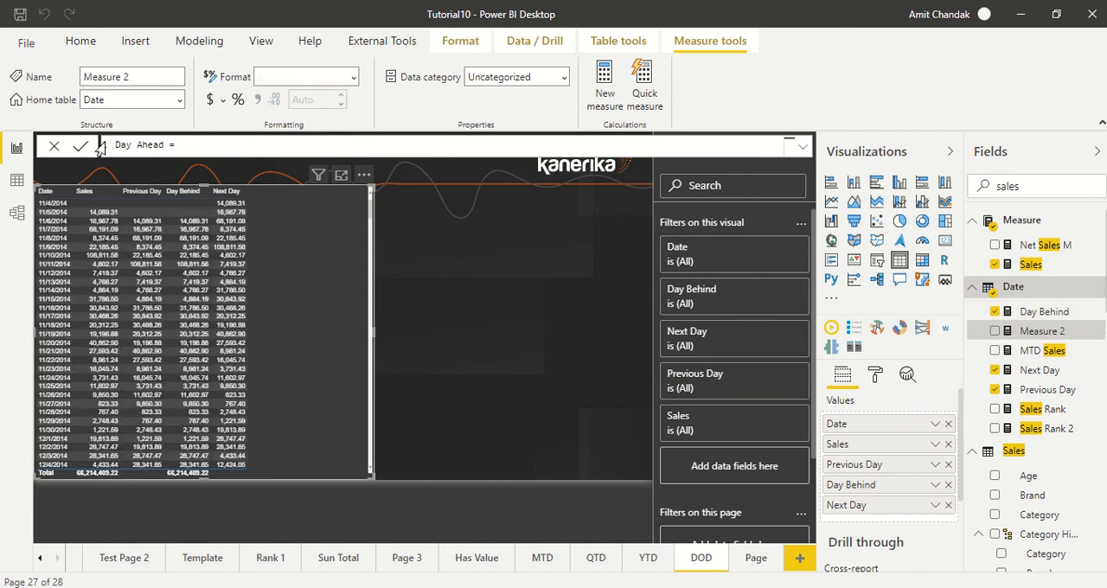
pyautogui.write('cal')
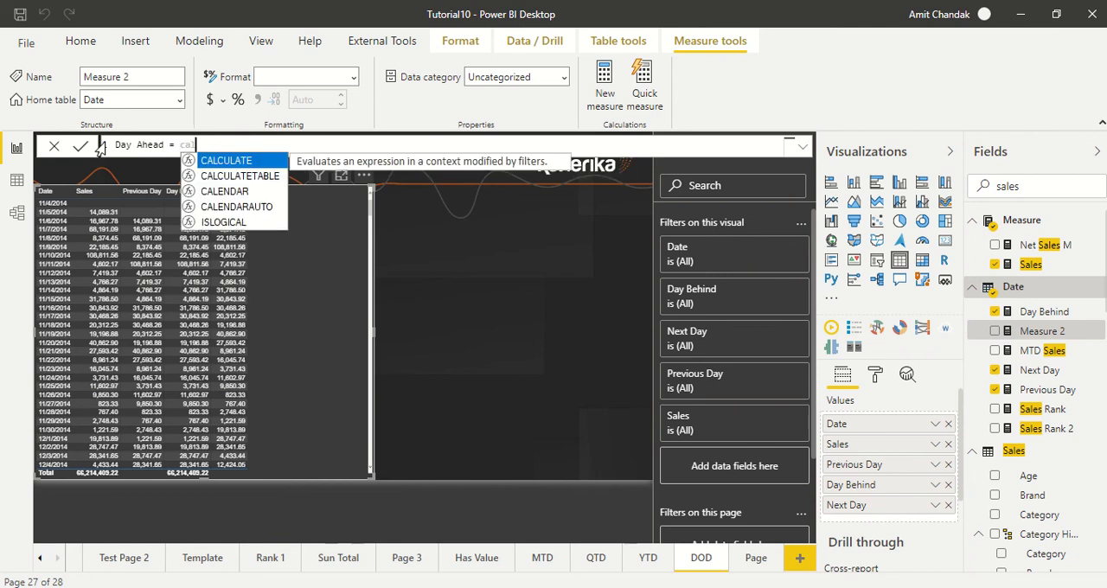
pyautogui.press('Tab')
pyautogui.write('[')
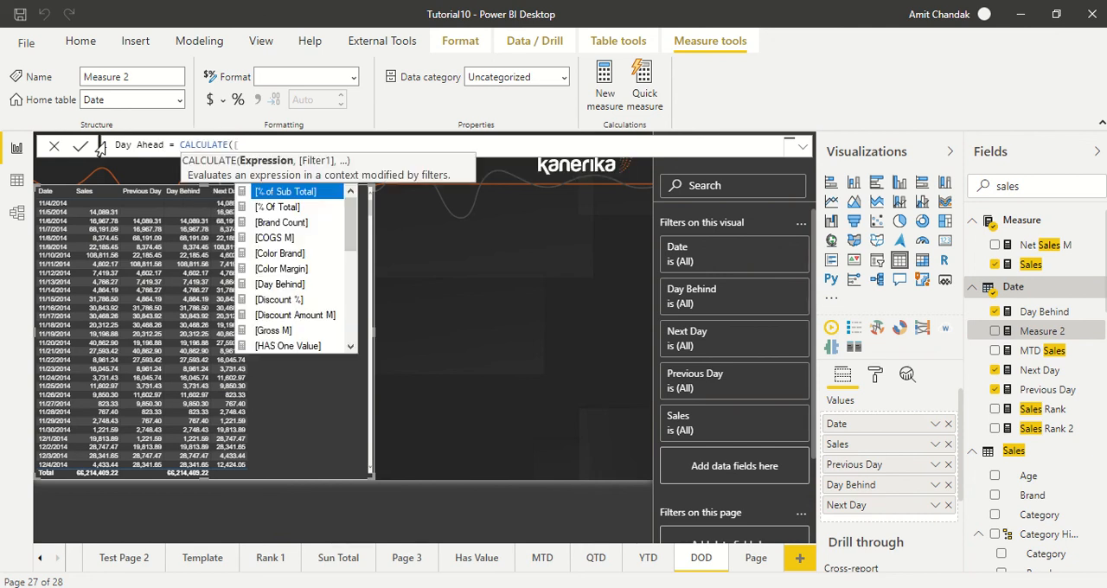
pyautogui.write('sales')
pyautogui.press('Tab')
pyautogui.write('),')
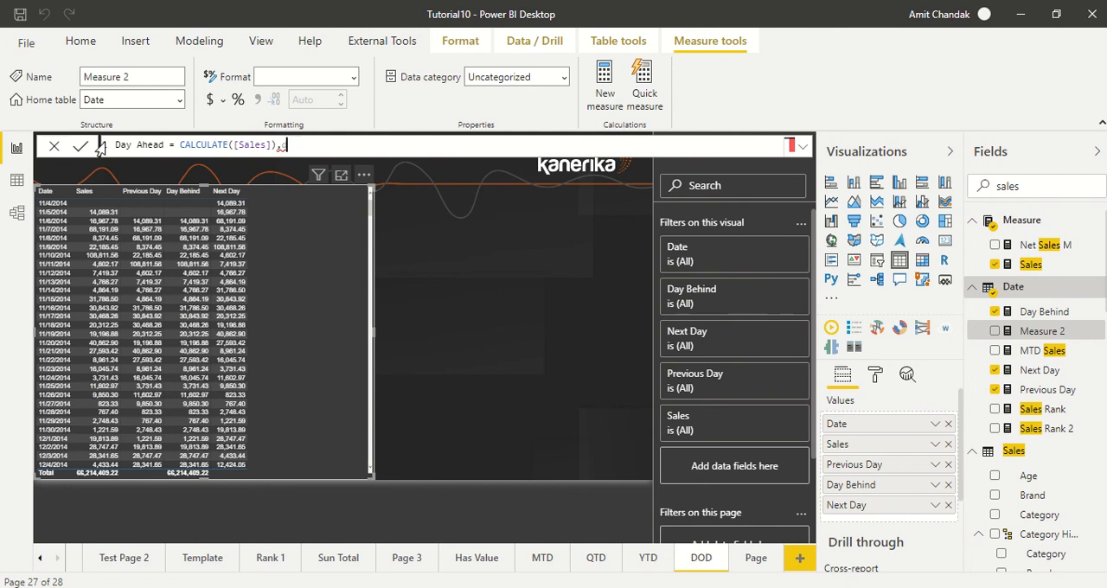
pyautogui.press('BackSpace')
pyautogui.press('BackSpace')
pyautogui.write(', d')
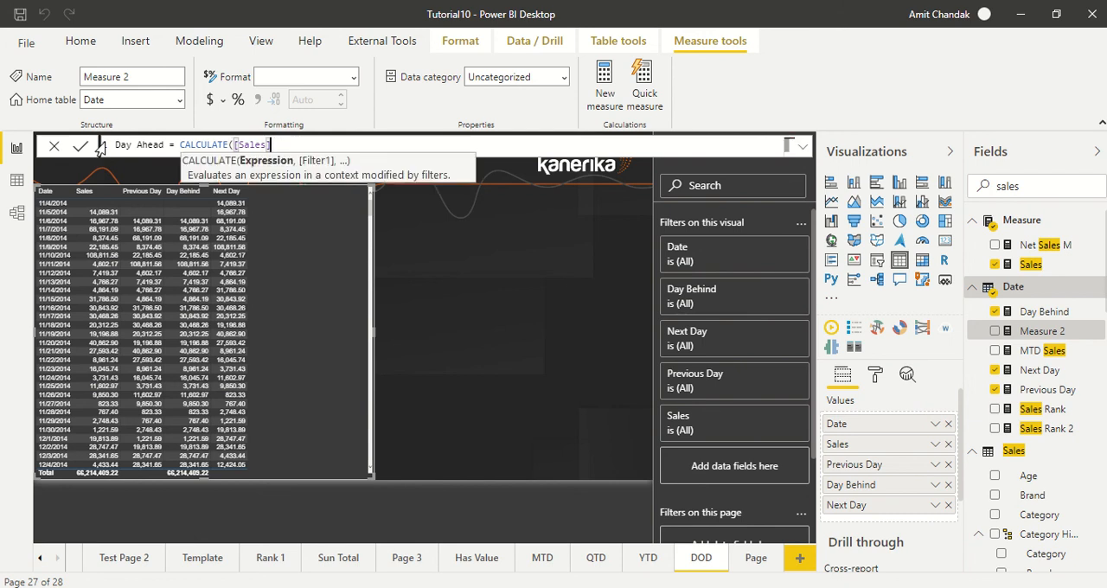
pyautogui.write('a')
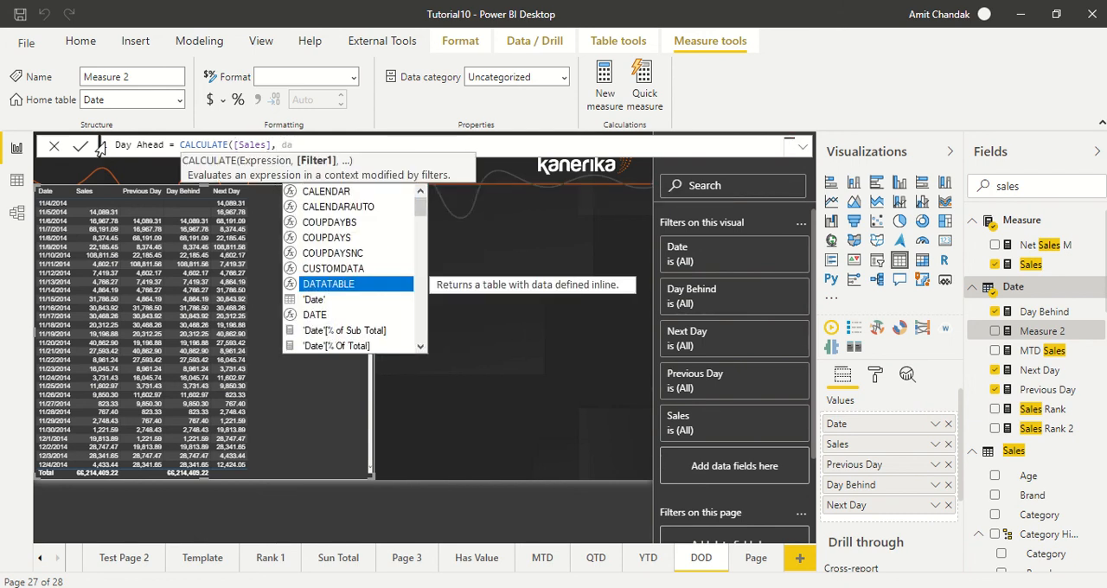
pyautogui.write('teadd(')
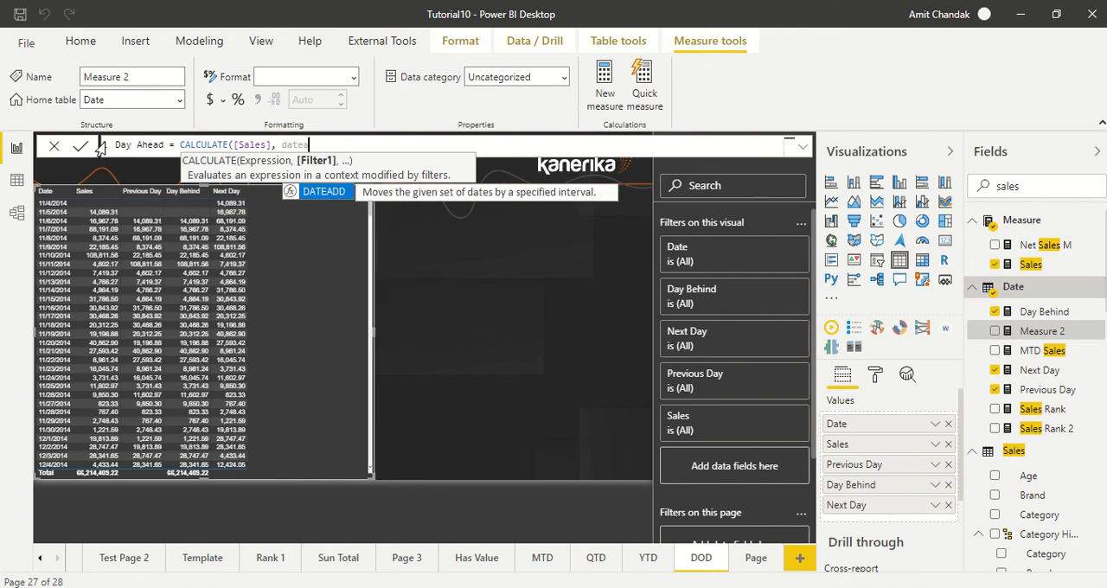
pyautogui.press('Escape')
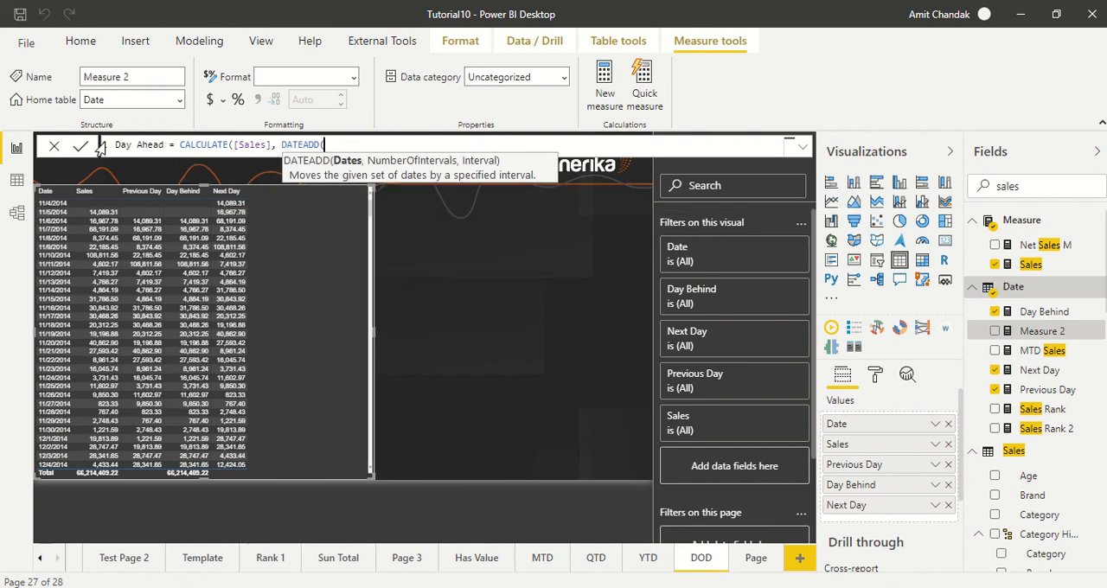
# Step: Complete the Day Ahead measure's DATEADD with 'Date'[Date], 1 and DAY as arguments, and commit the formula
pyautogui.write('dat')
pyautogui.press('Down')
pyautogui.press('Down')
pyautogui.press('Down')
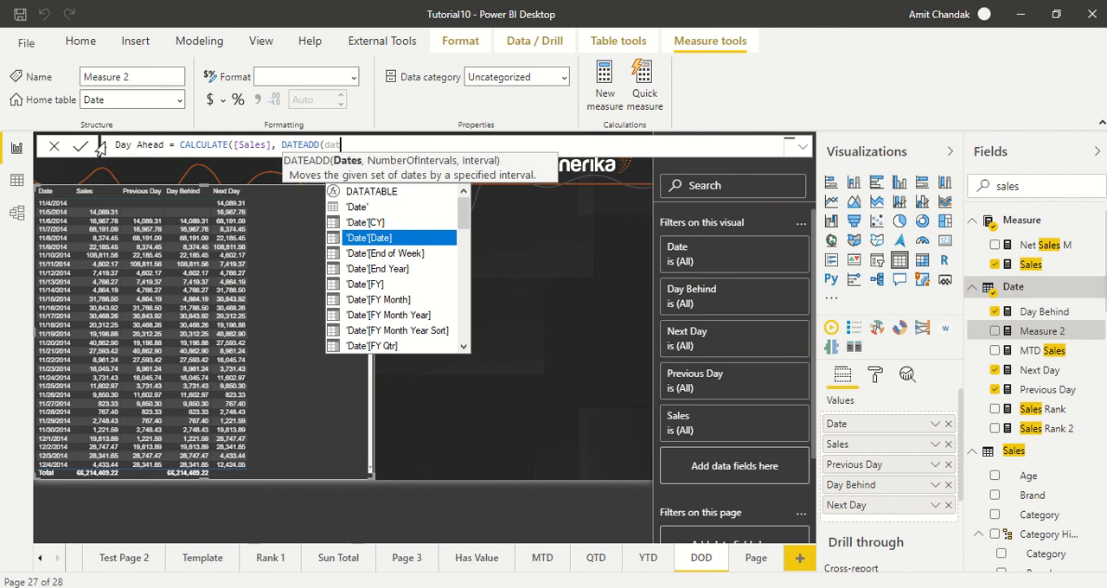
pyautogui.press('Down')
pyautogui.press('Down')
pyautogui.press('Down')
pyautogui.press('Up')
pyautogui.press('Up')
pyautogui.press('Up')
pyautogui.press('Tab')
pyautogui.write(',1,')
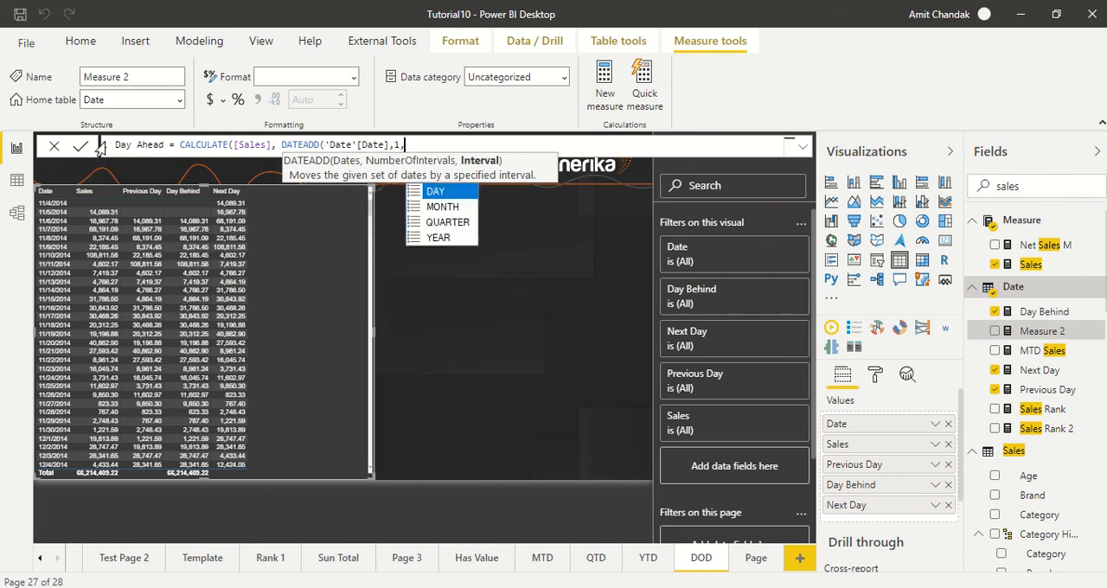
pyautogui.press('Tab')
pyautogui.write('))')
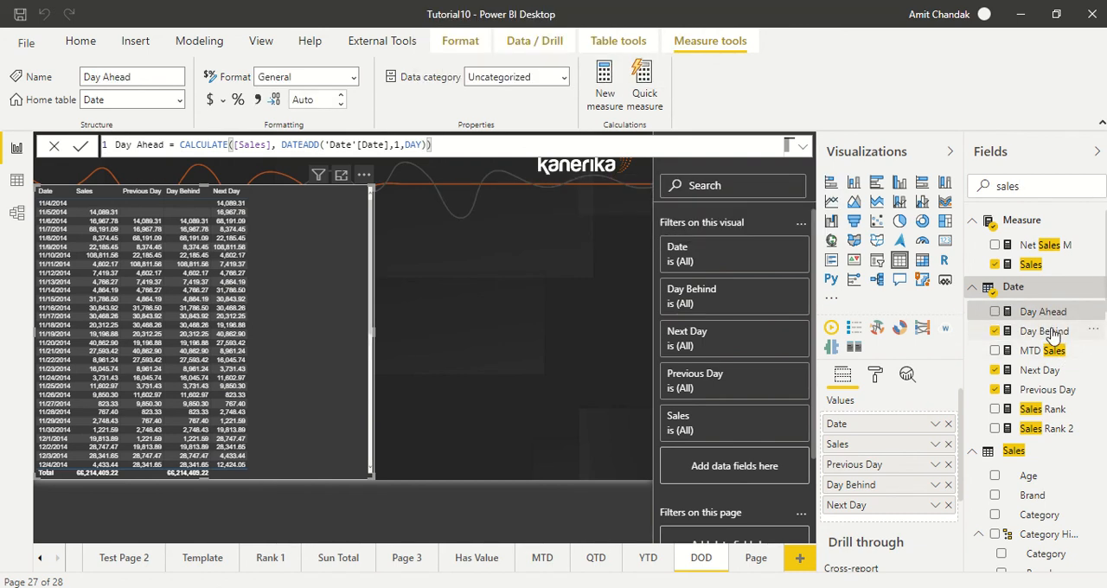
# Step: Add the Day Ahead measure to the table visual after Next Day and look over its rows
pyautogui.click(1054, 333)
pyautogui.moveTo(1043, 313); pyautogui.dragTo(331, 210)
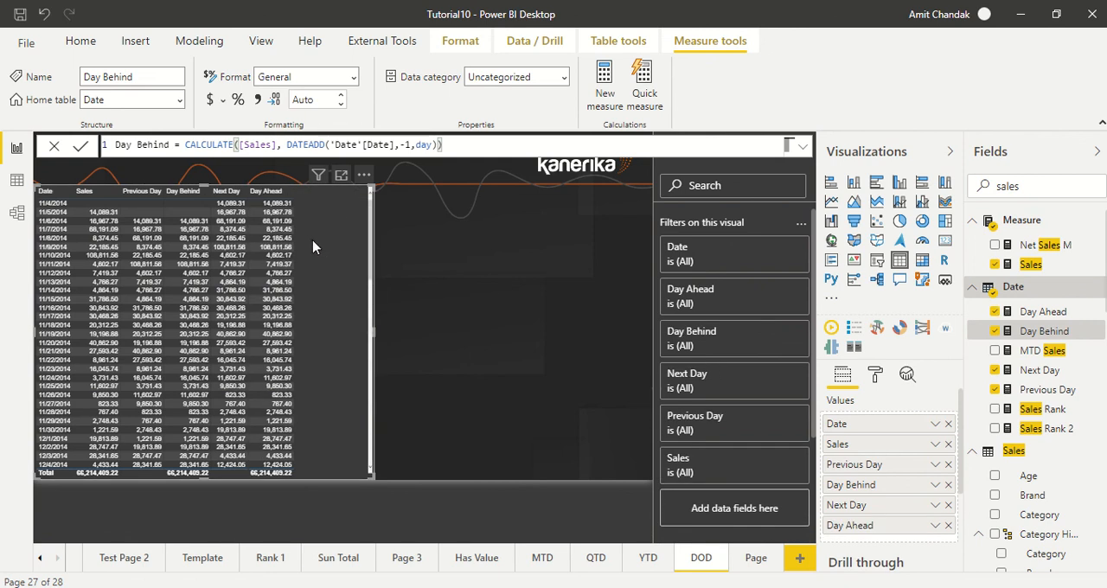
pyautogui.scroll(-3, 329, 296)
pyautogui.scroll(2, 327, 297)
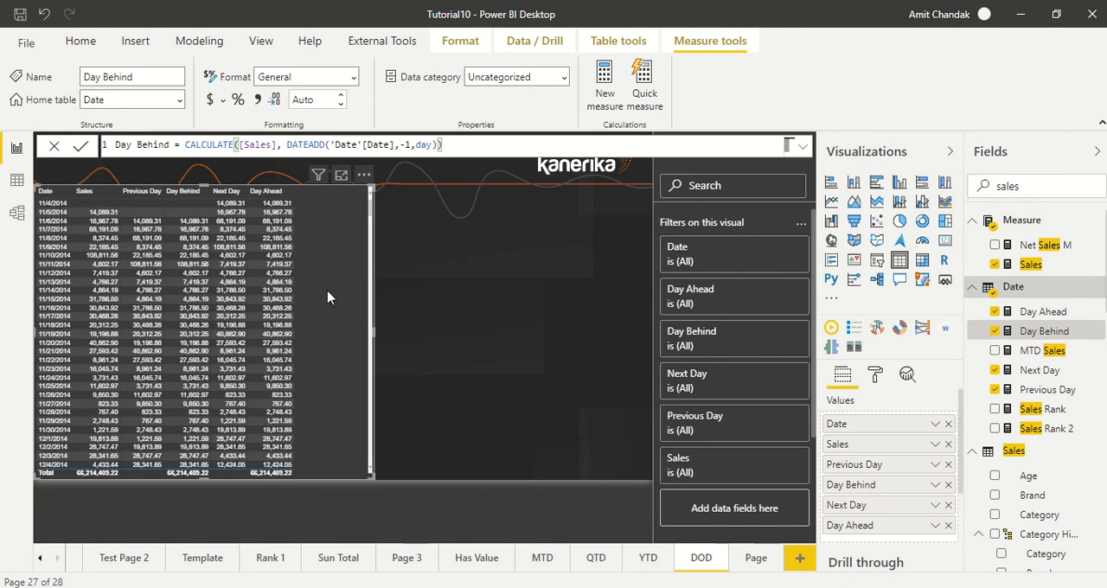